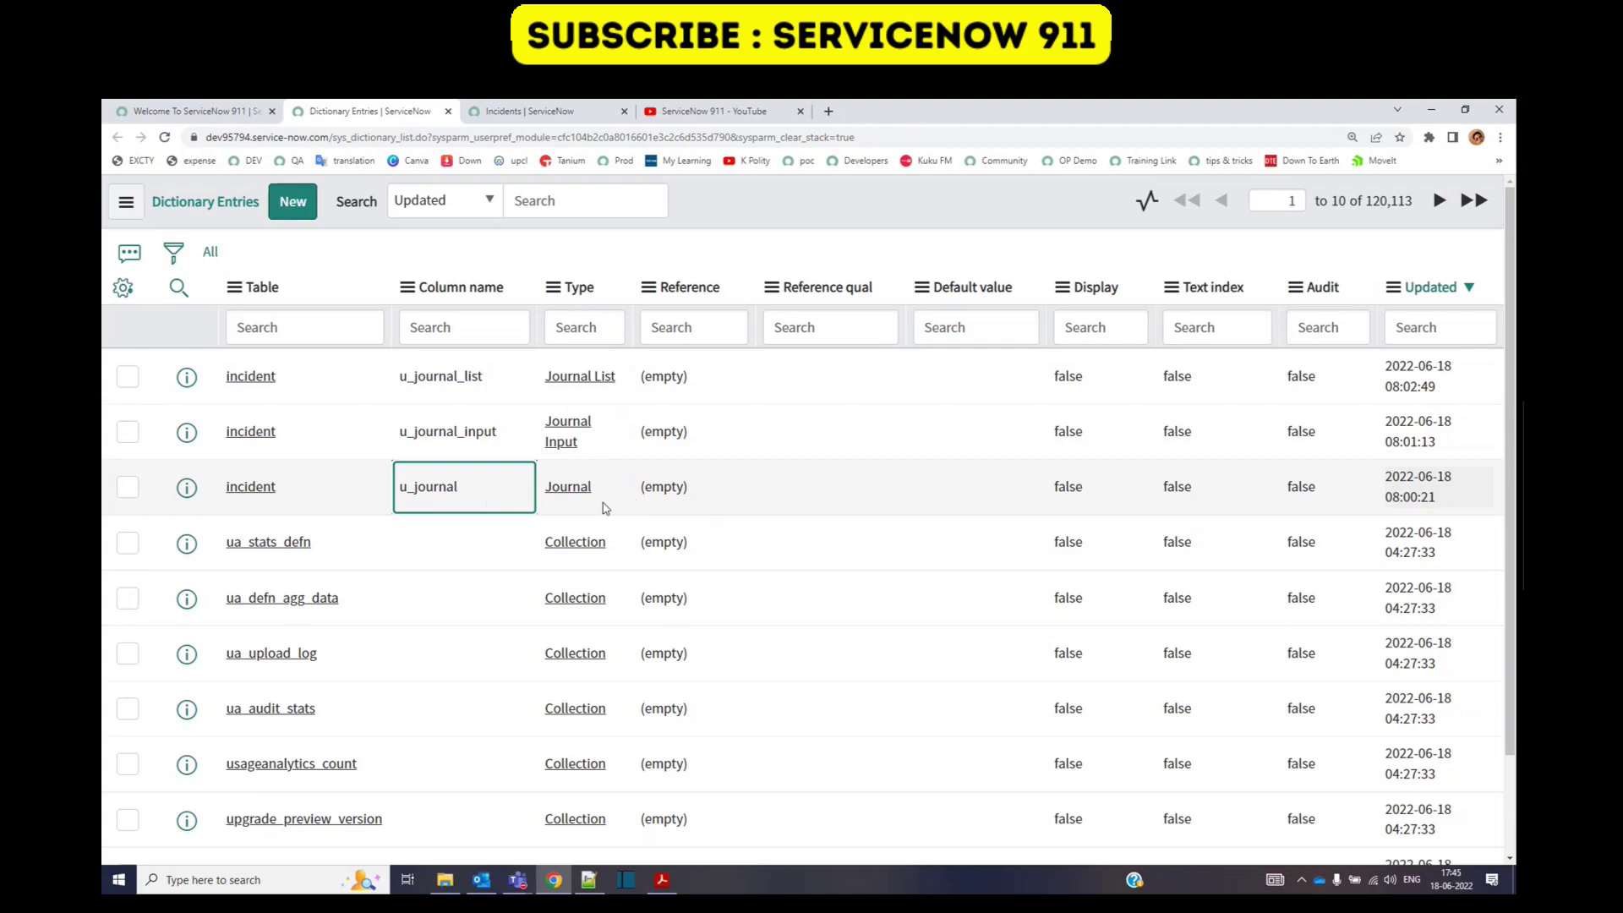
Step: Review the field types of the Journal, Journal Input and Journal List dictionary entries
left_click_drag(597, 504, 562, 515)
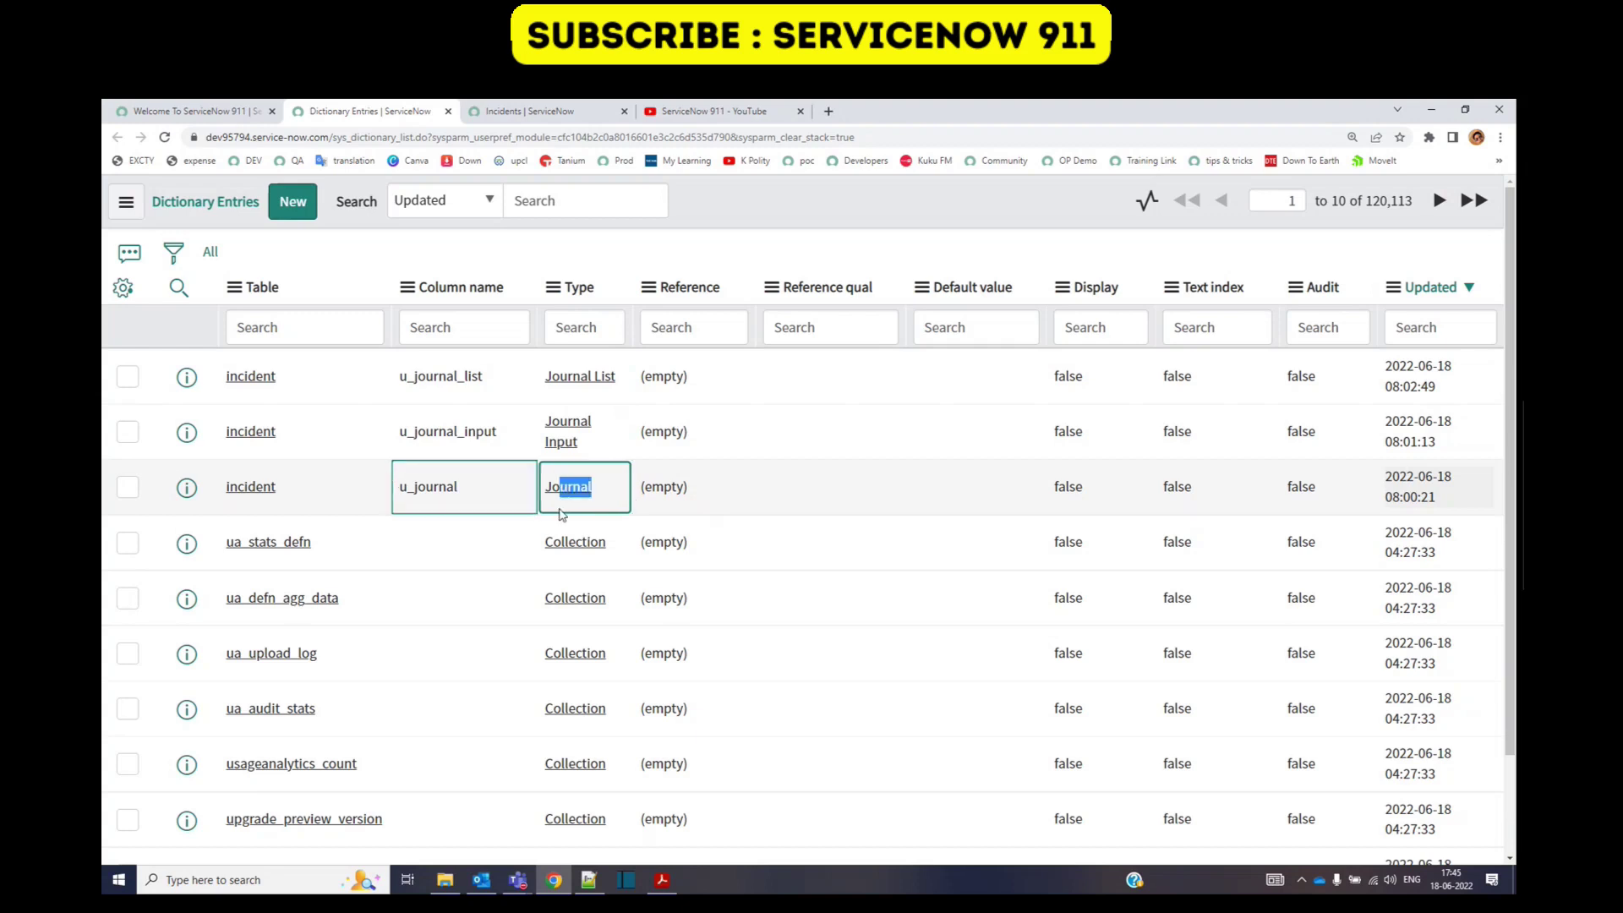
left_click(605, 444)
left_click(623, 386)
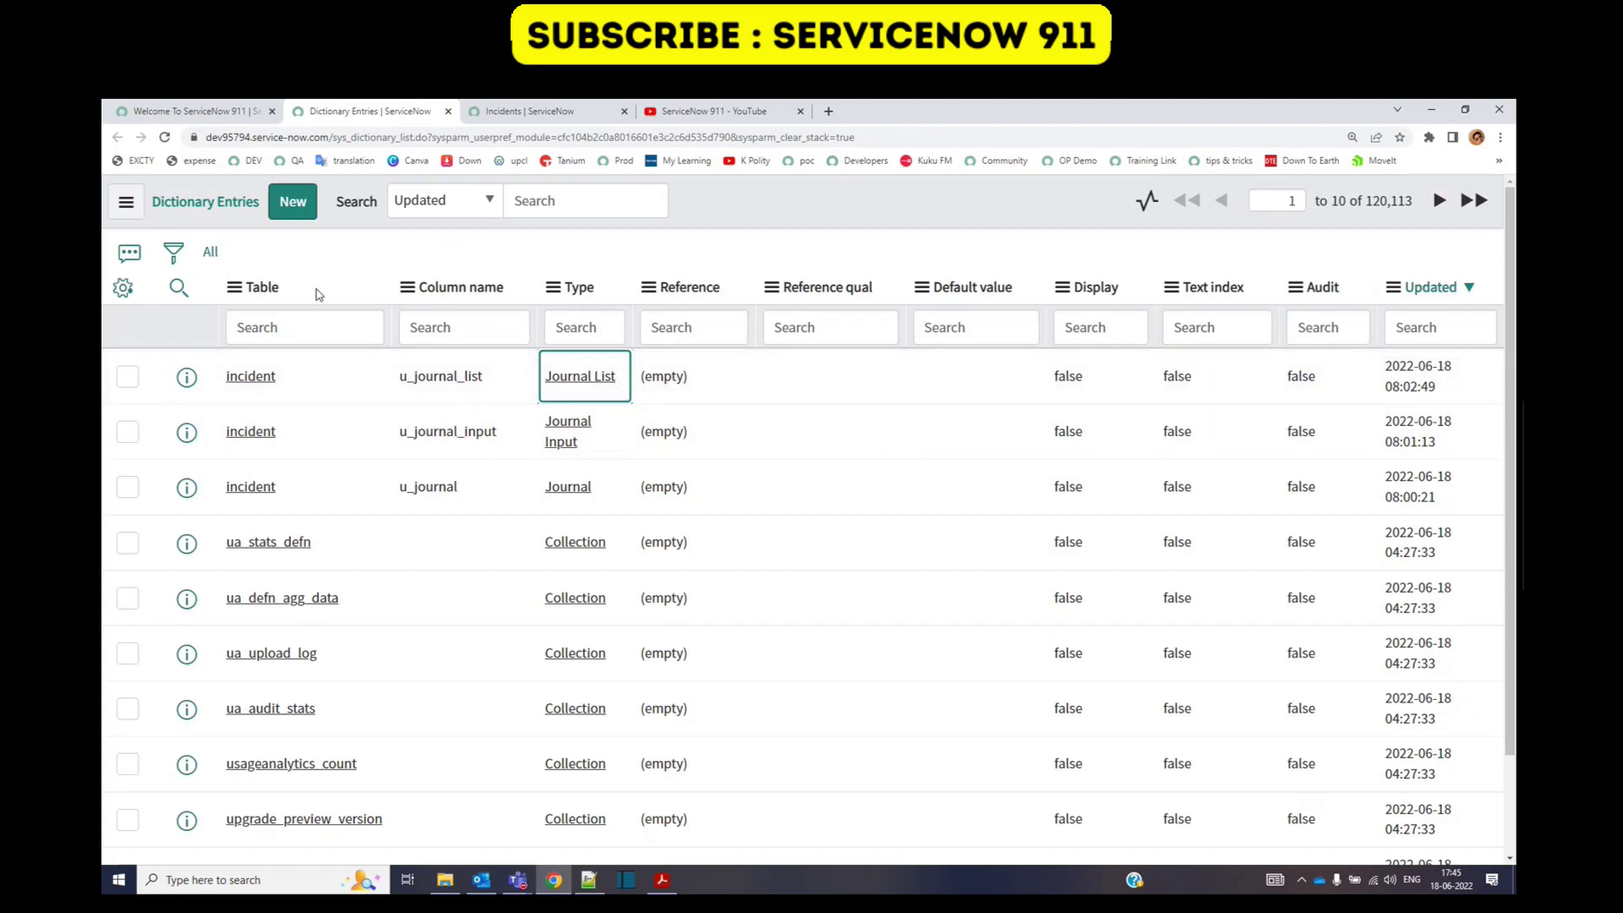
left_click(585, 502)
left_click(597, 444)
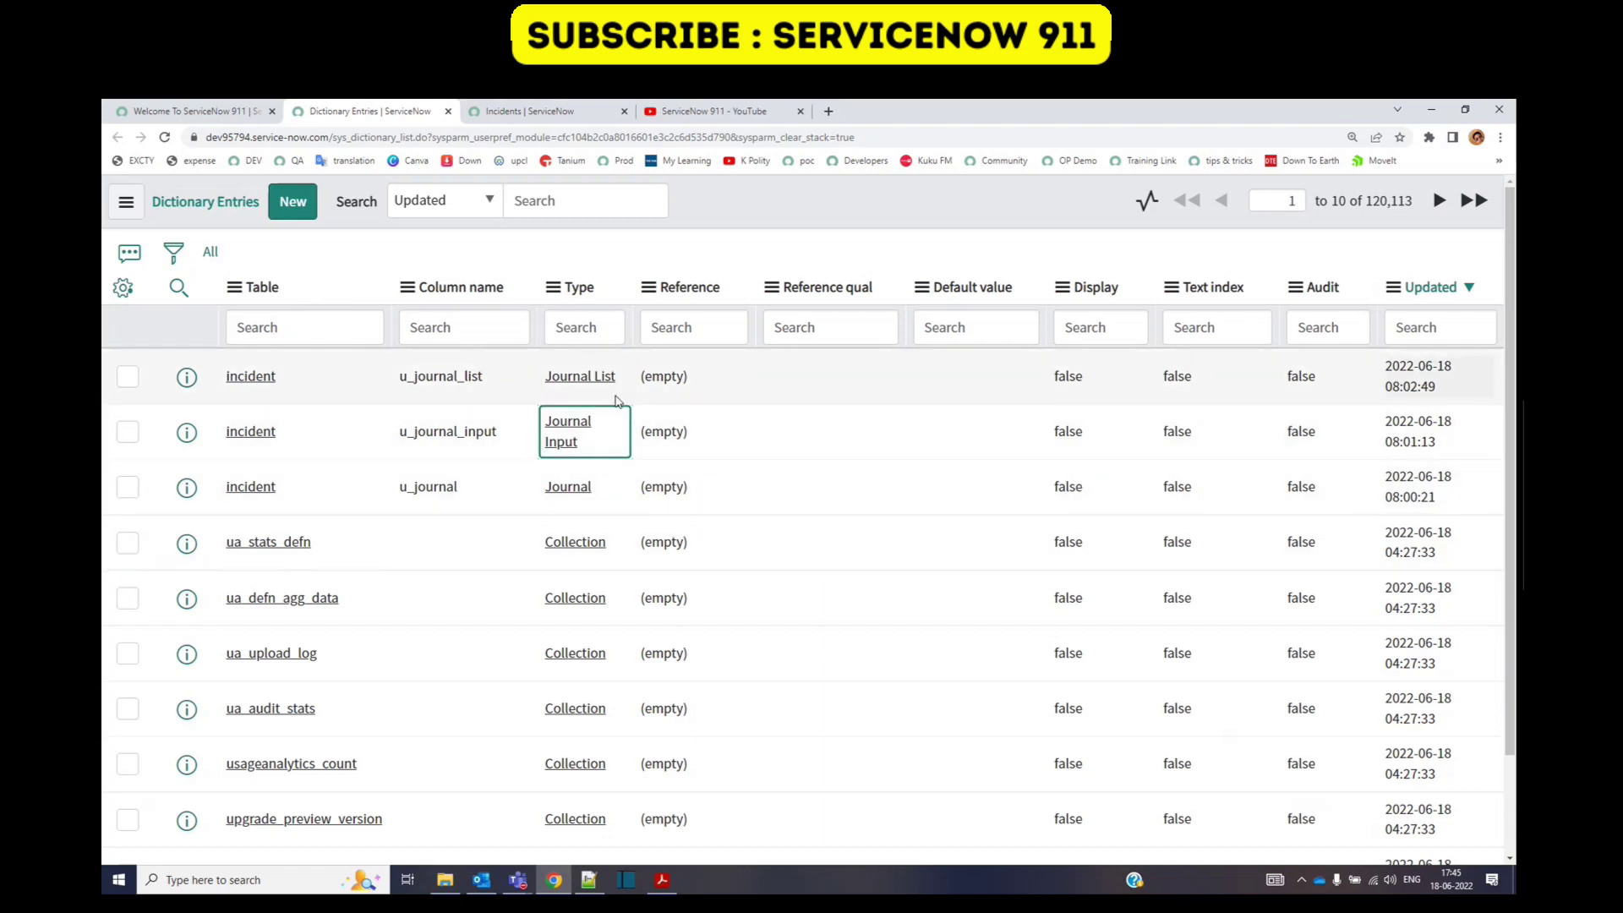
left_click(615, 397)
Step: Pick out the column names u_journal_list, u_journal_input and u_journal
double_click(408, 385)
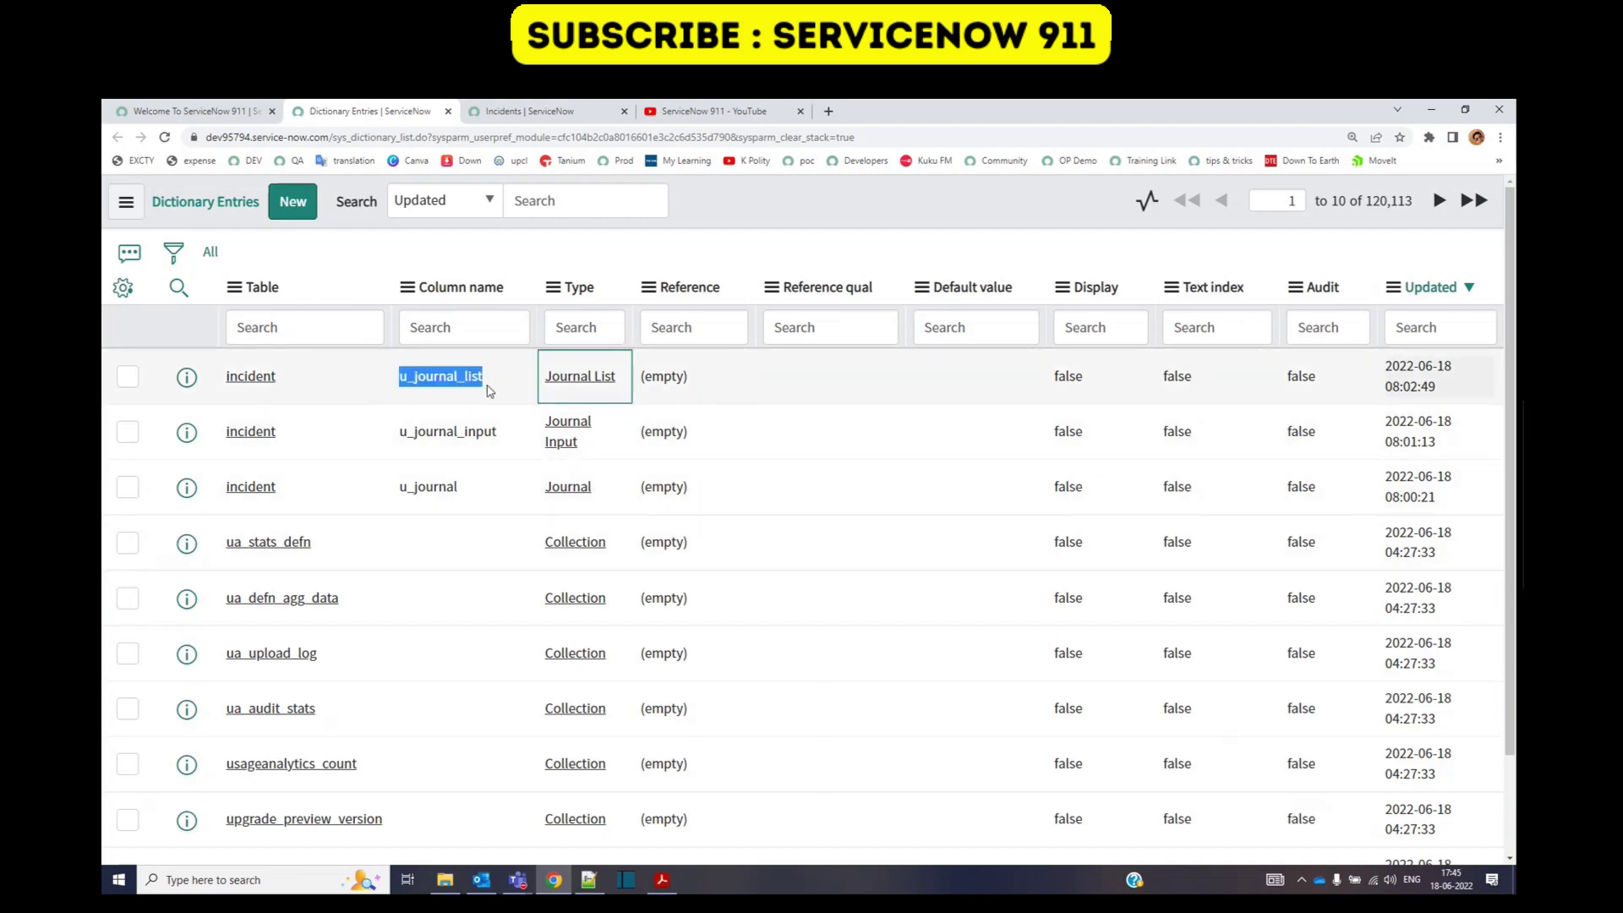
left_click_drag(400, 433, 477, 457)
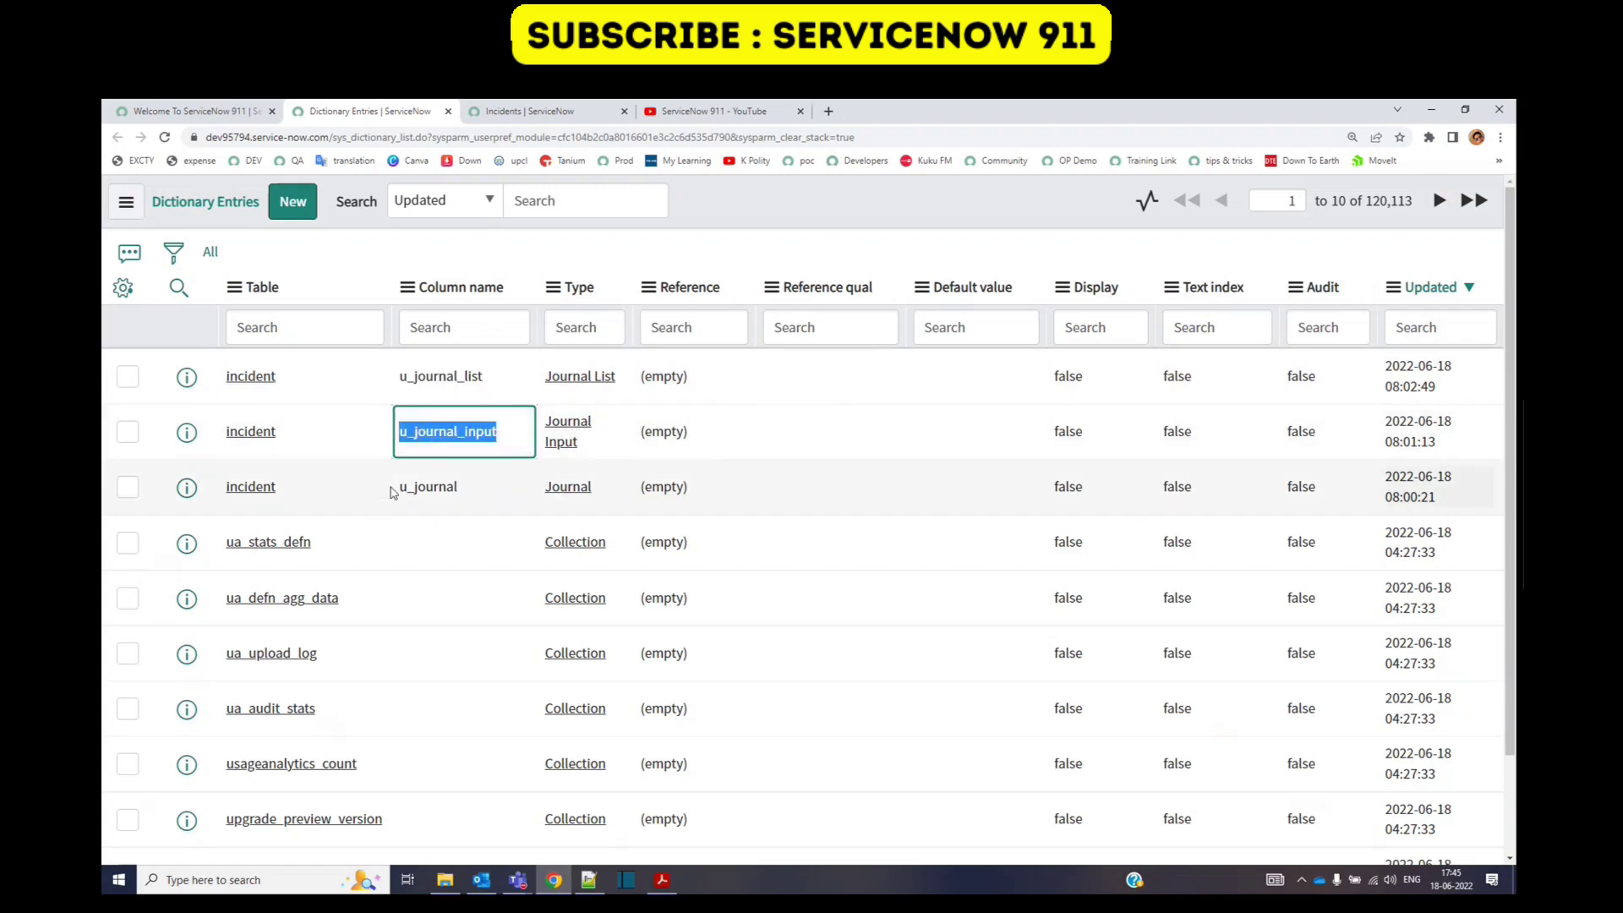
left_click_drag(390, 487, 478, 499)
left_click(439, 525)
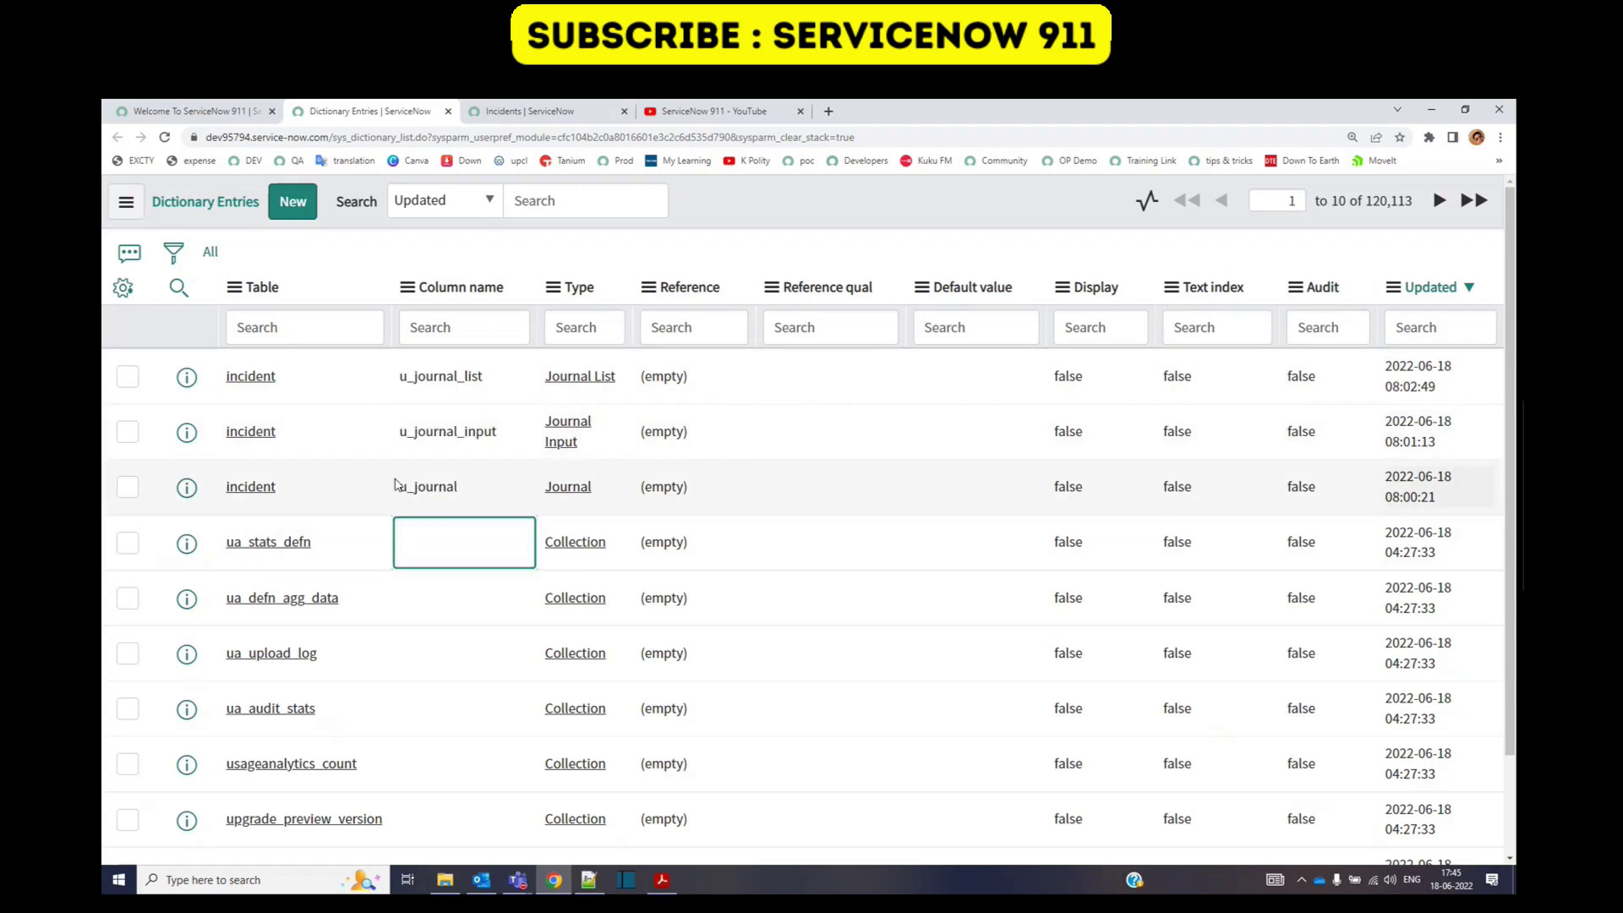
Step: Move Journal, Journal Input and Journal List into the Incident form layout and save it
left_click(529, 110)
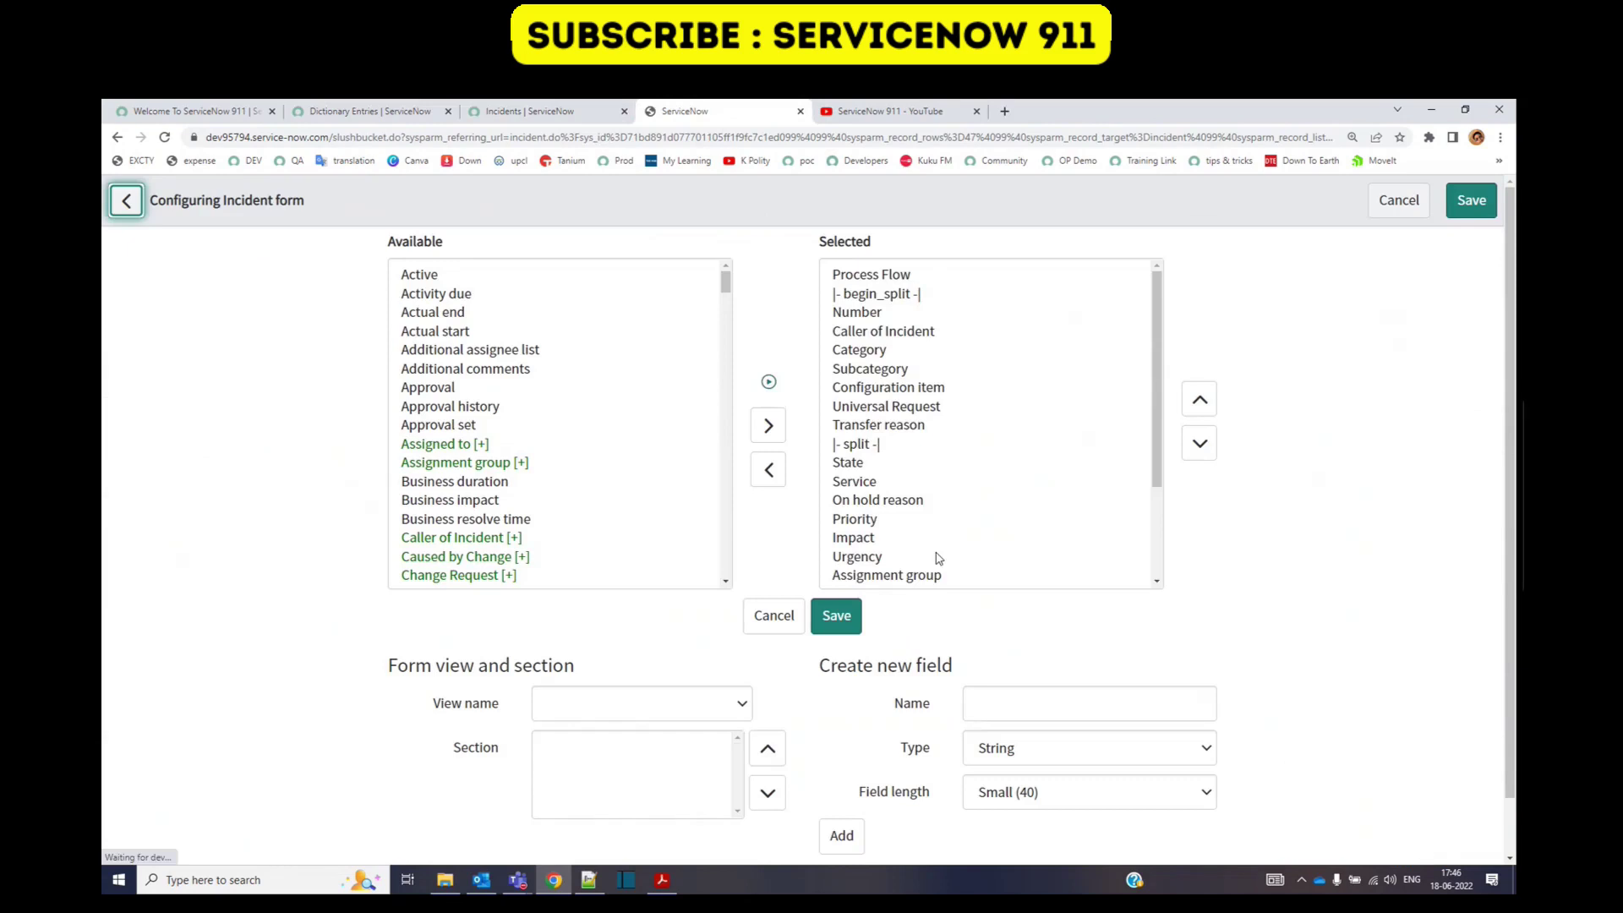
scroll(934, 507, "down", 3)
left_click_drag(883, 536, 899, 577)
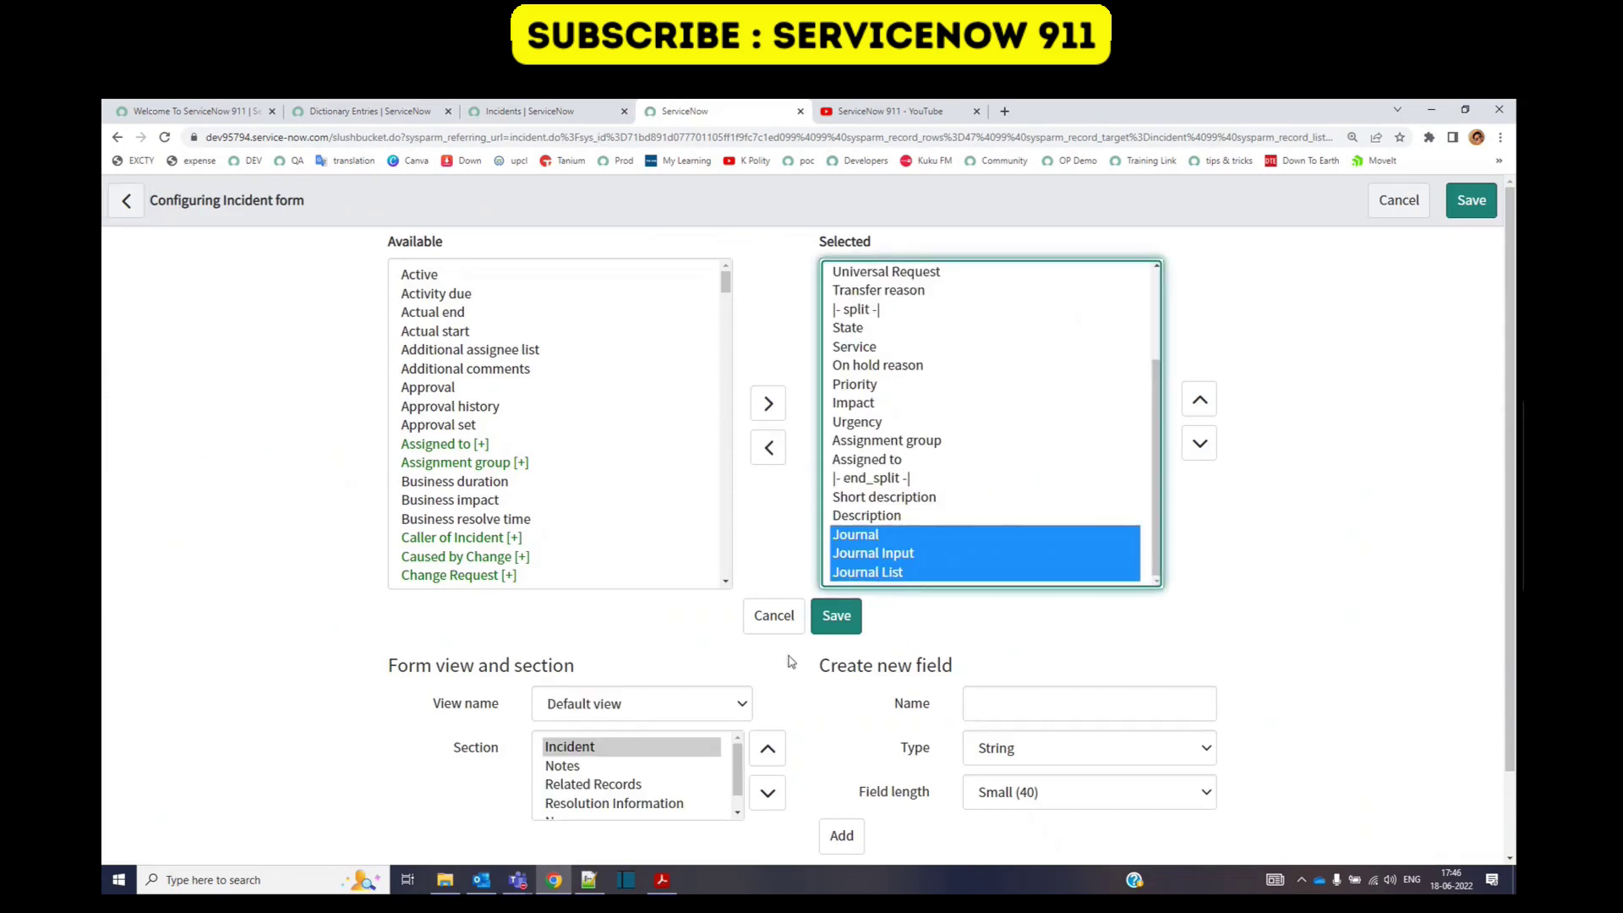
left_click(837, 623)
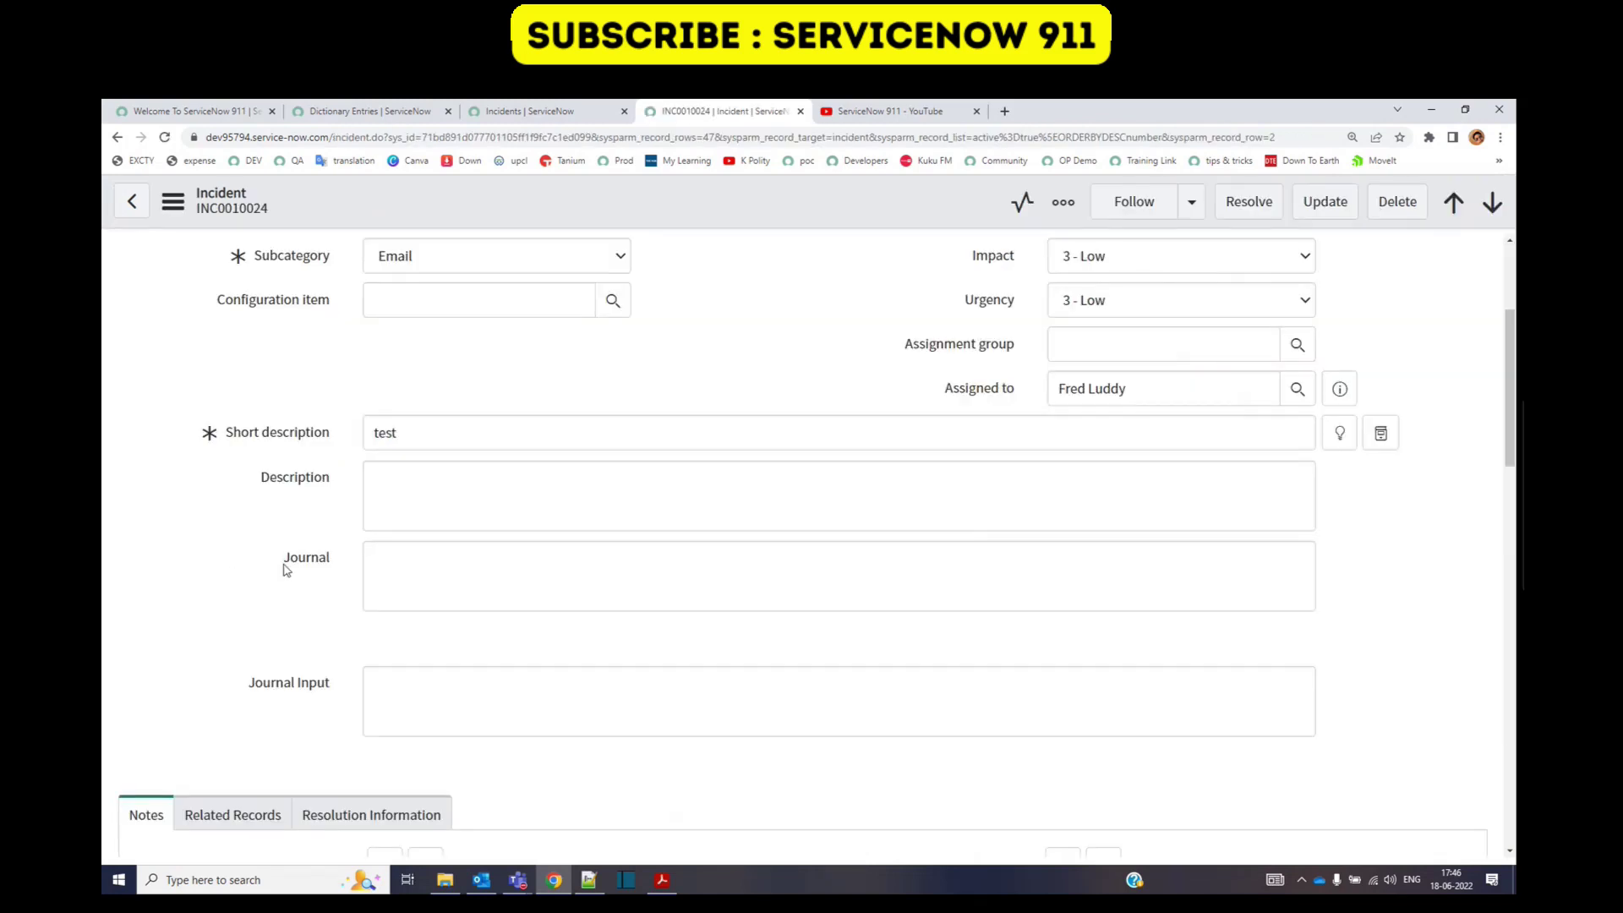
Step: Locate the new Journal and Journal Input fields on the incident form
double_click(283, 565)
triple_click(291, 684)
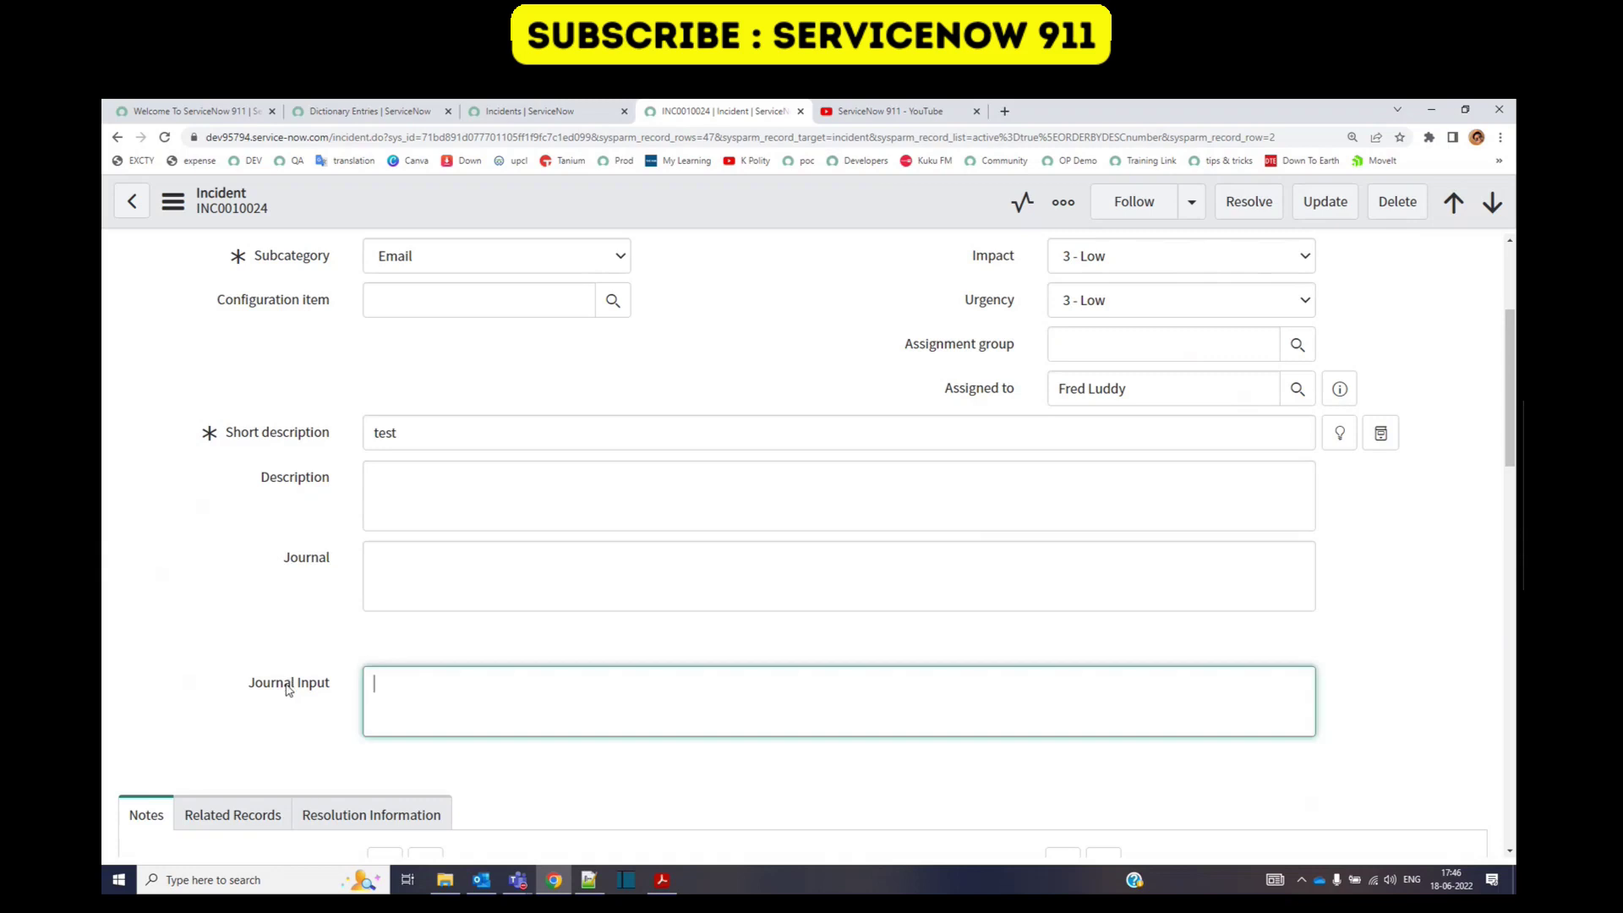
left_click(295, 772)
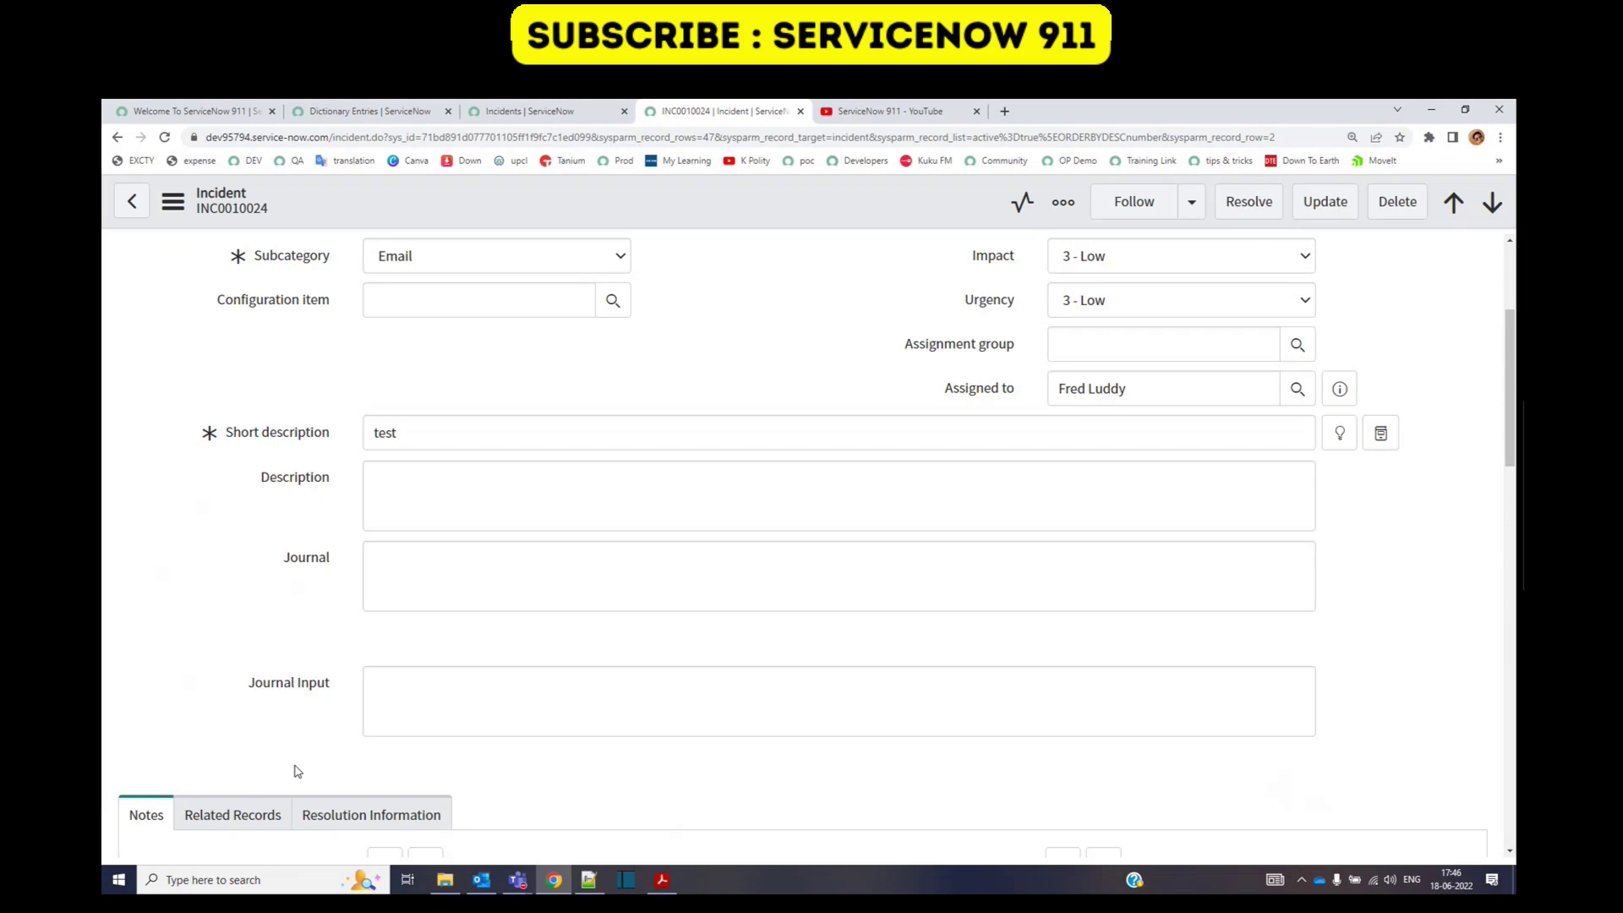
Step: Enter hello in the Journal field and save the incident
left_click(450, 570)
type("hello")
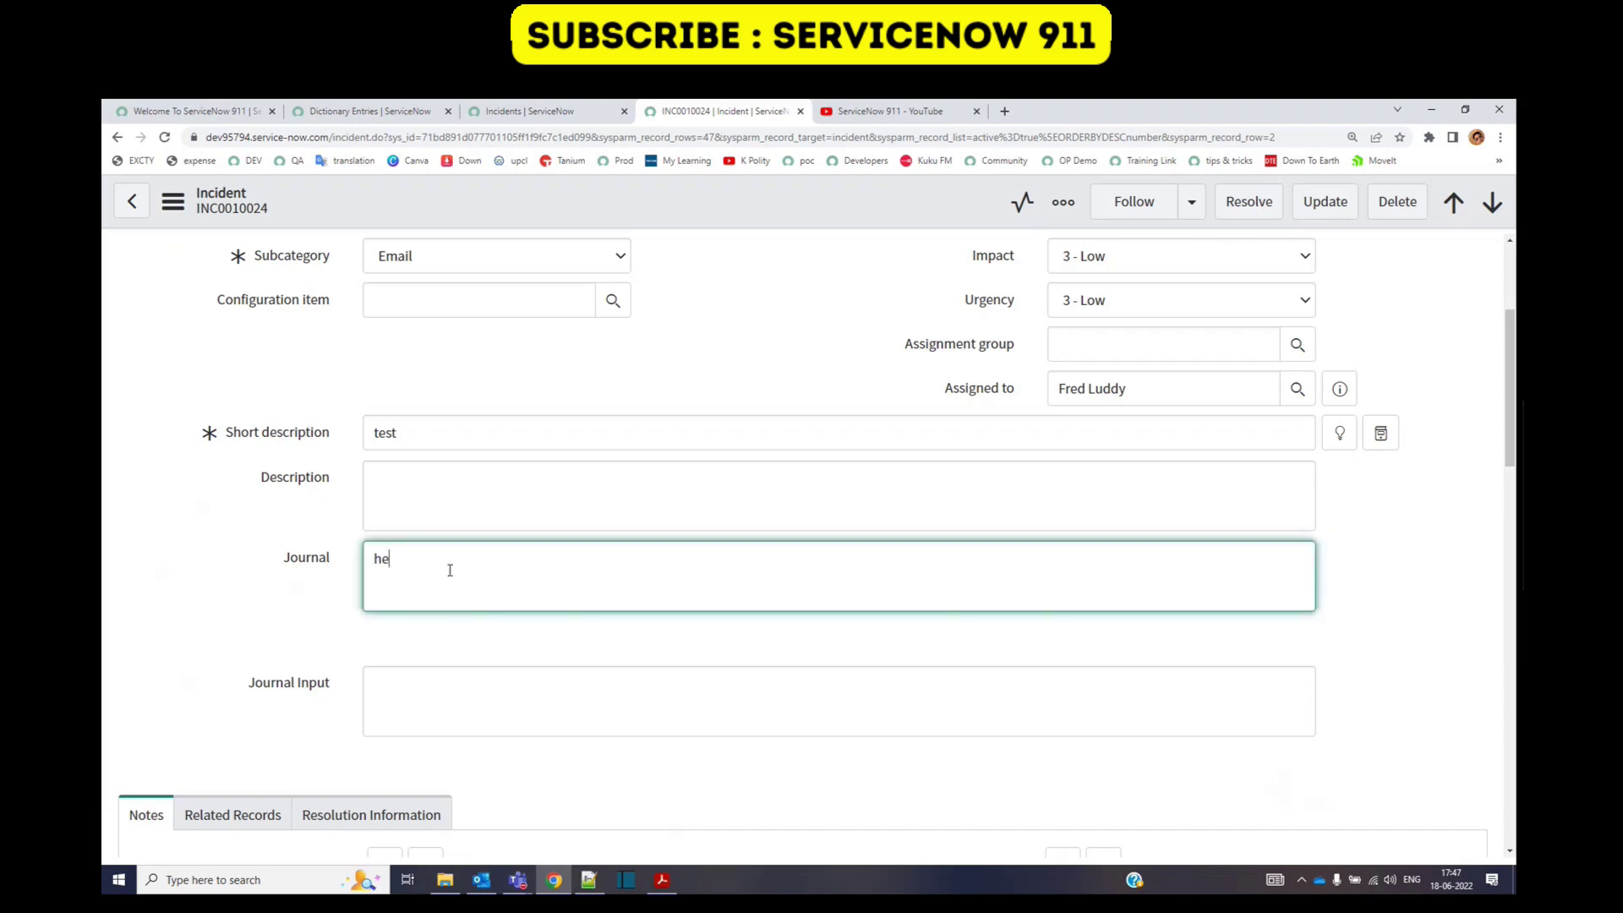
right_click(592, 203)
left_click(607, 213)
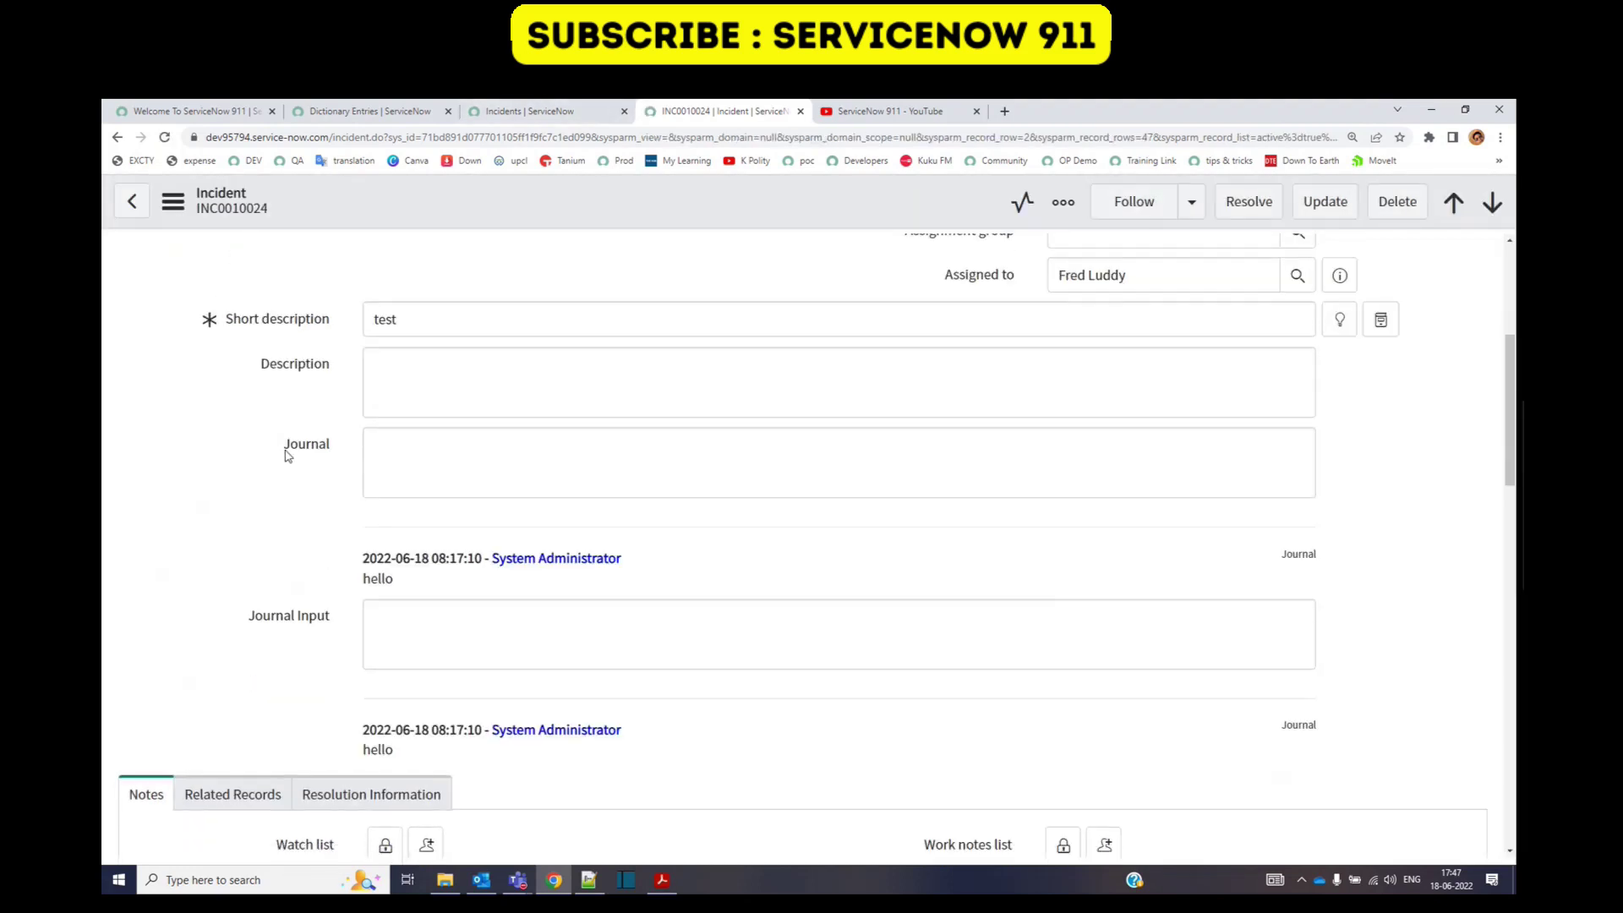
Step: Inspect the saved hello entry's label, timestamp and author
left_click_drag(286, 455, 328, 454)
left_click_drag(366, 561, 486, 561)
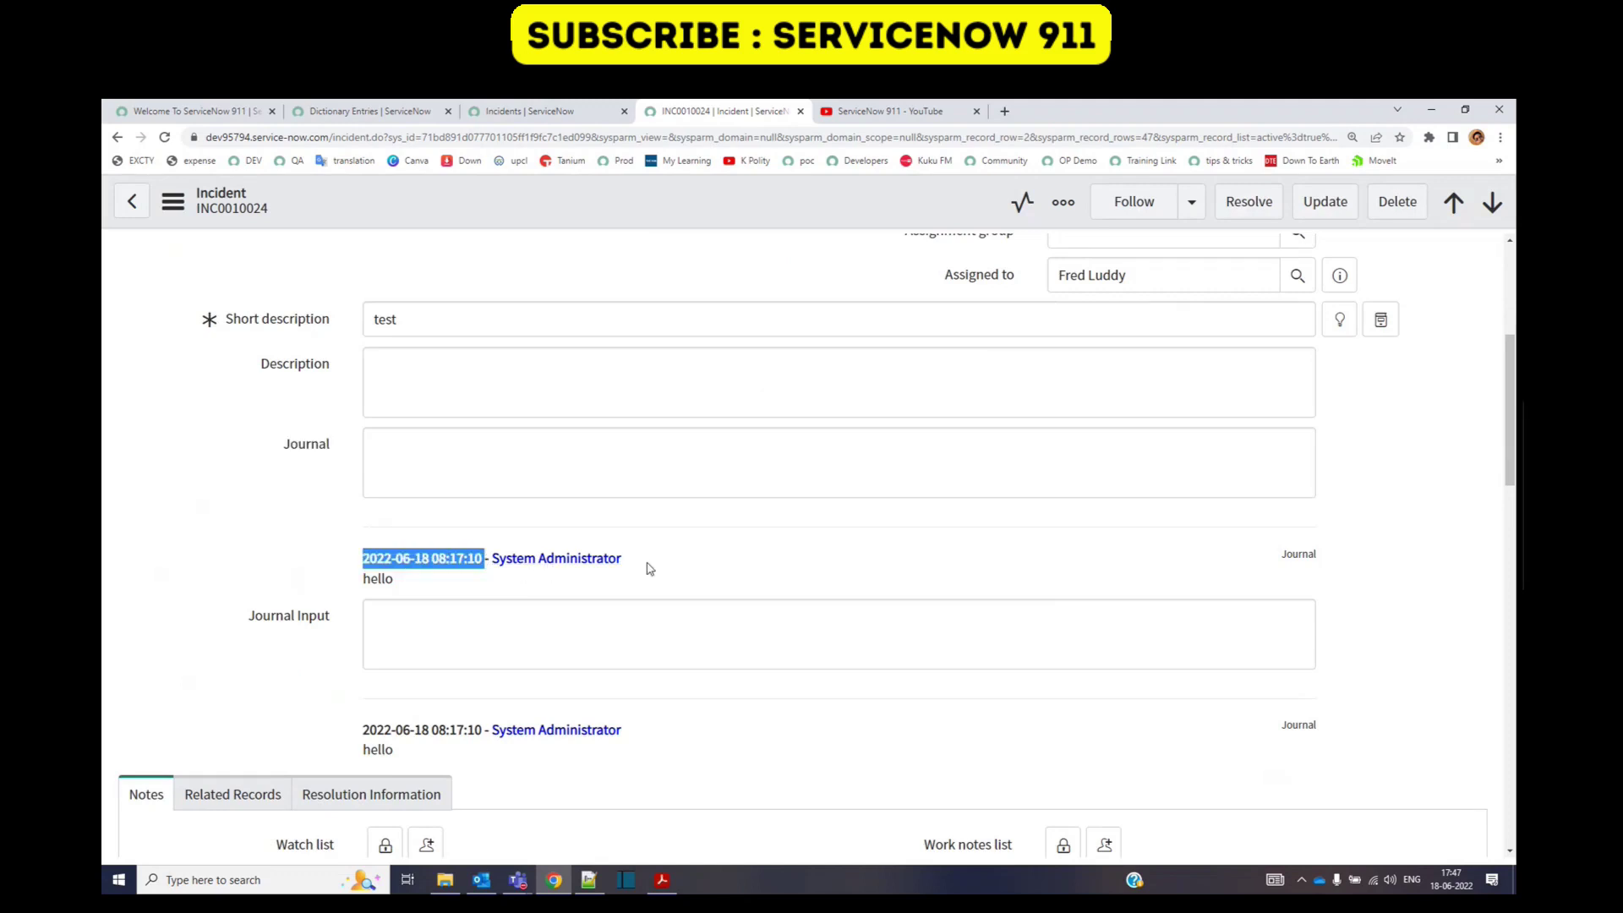
left_click_drag(649, 563, 541, 559)
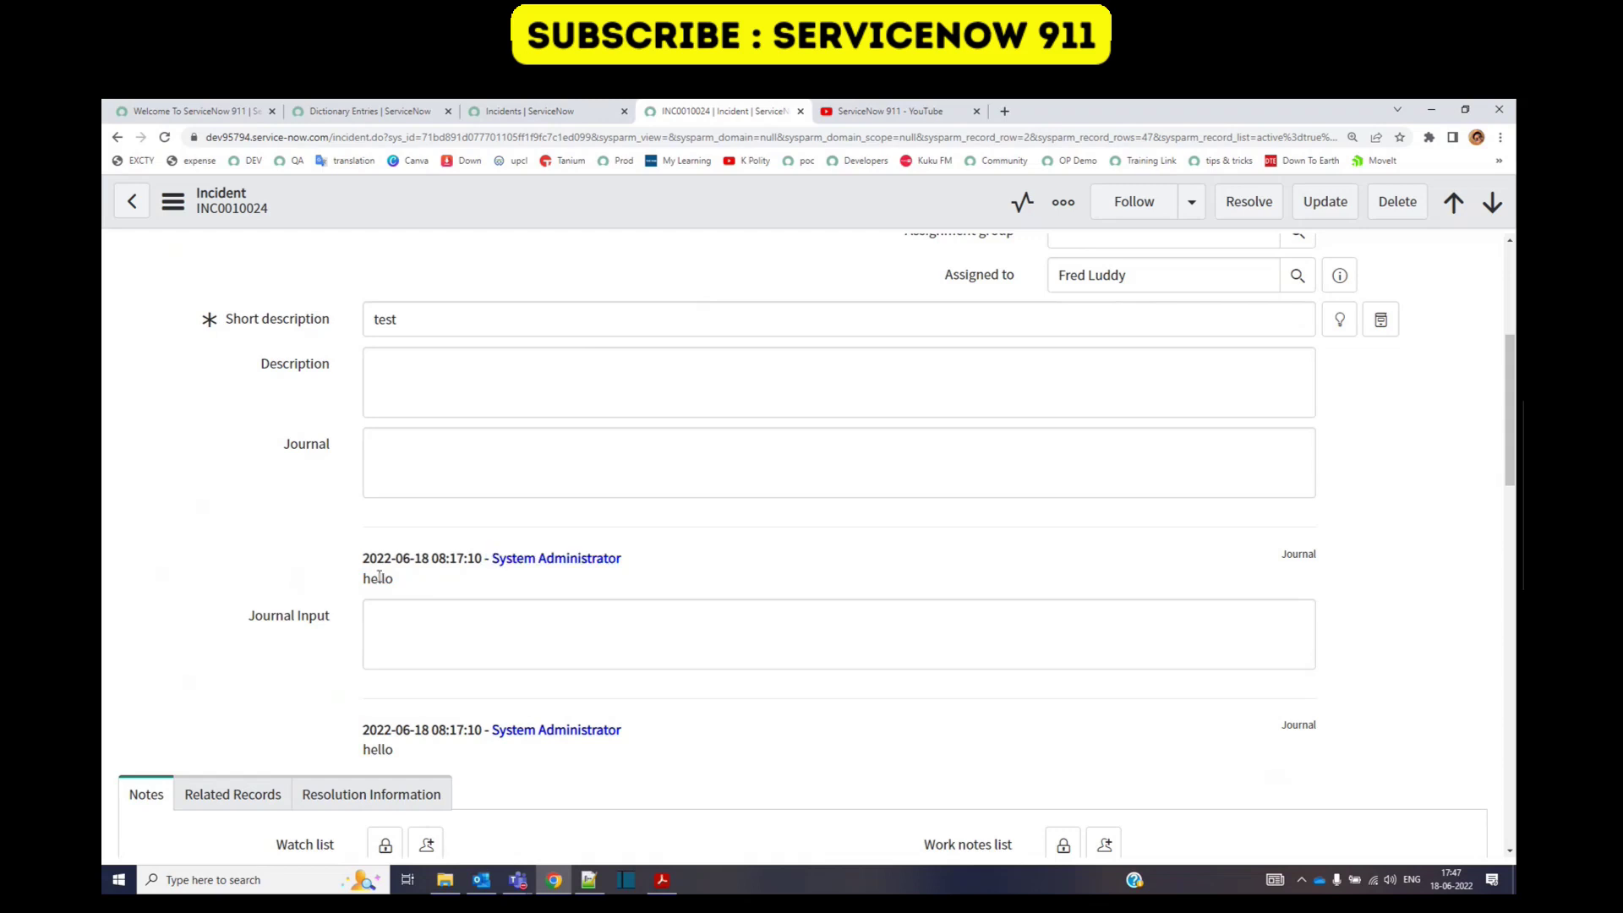
left_click_drag(394, 579, 363, 579)
Step: Enter test in the Journal Input field and save the incident
left_click(421, 622)
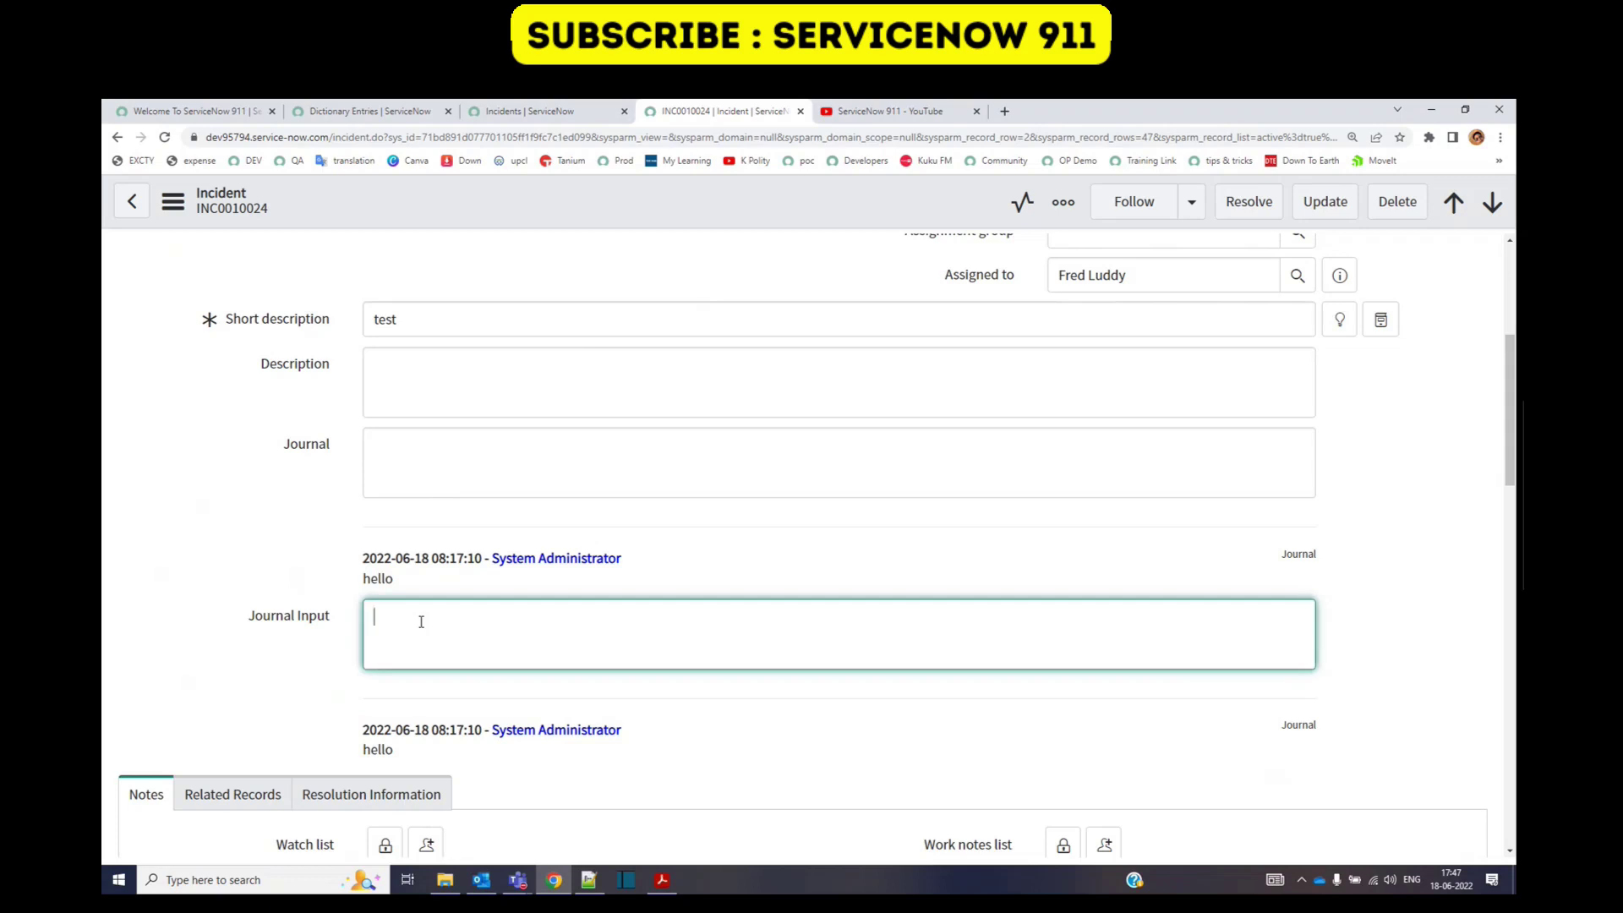
type("test")
right_click(553, 210)
left_click(570, 221)
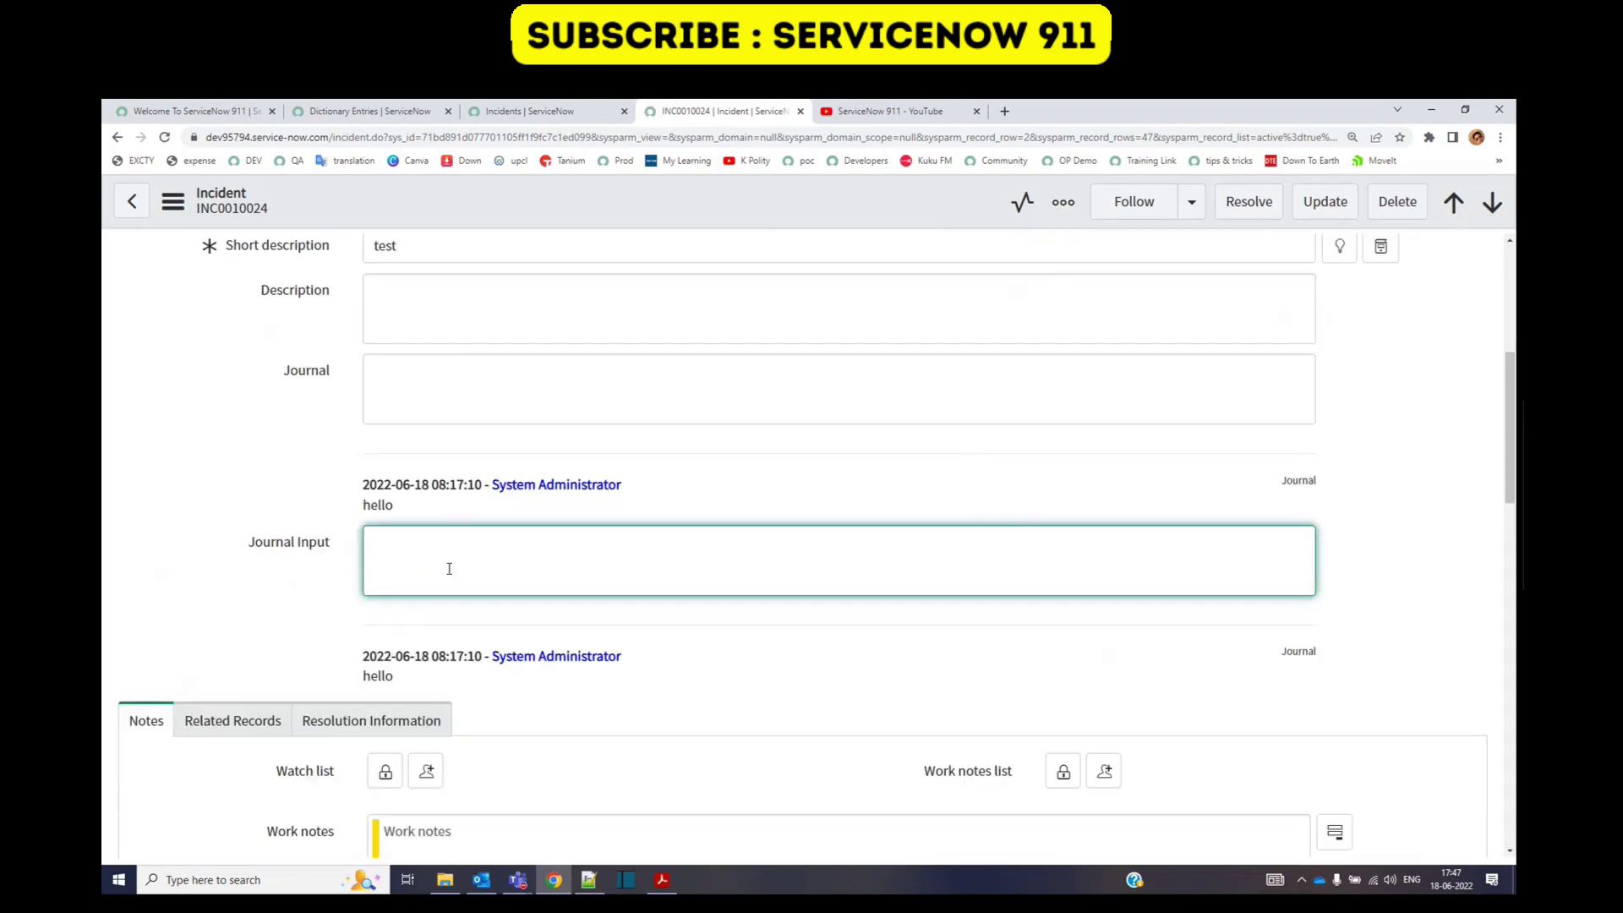
Step: Reload the Incidents list and filter it to incident INC0010024
left_click(529, 112)
left_click(289, 255)
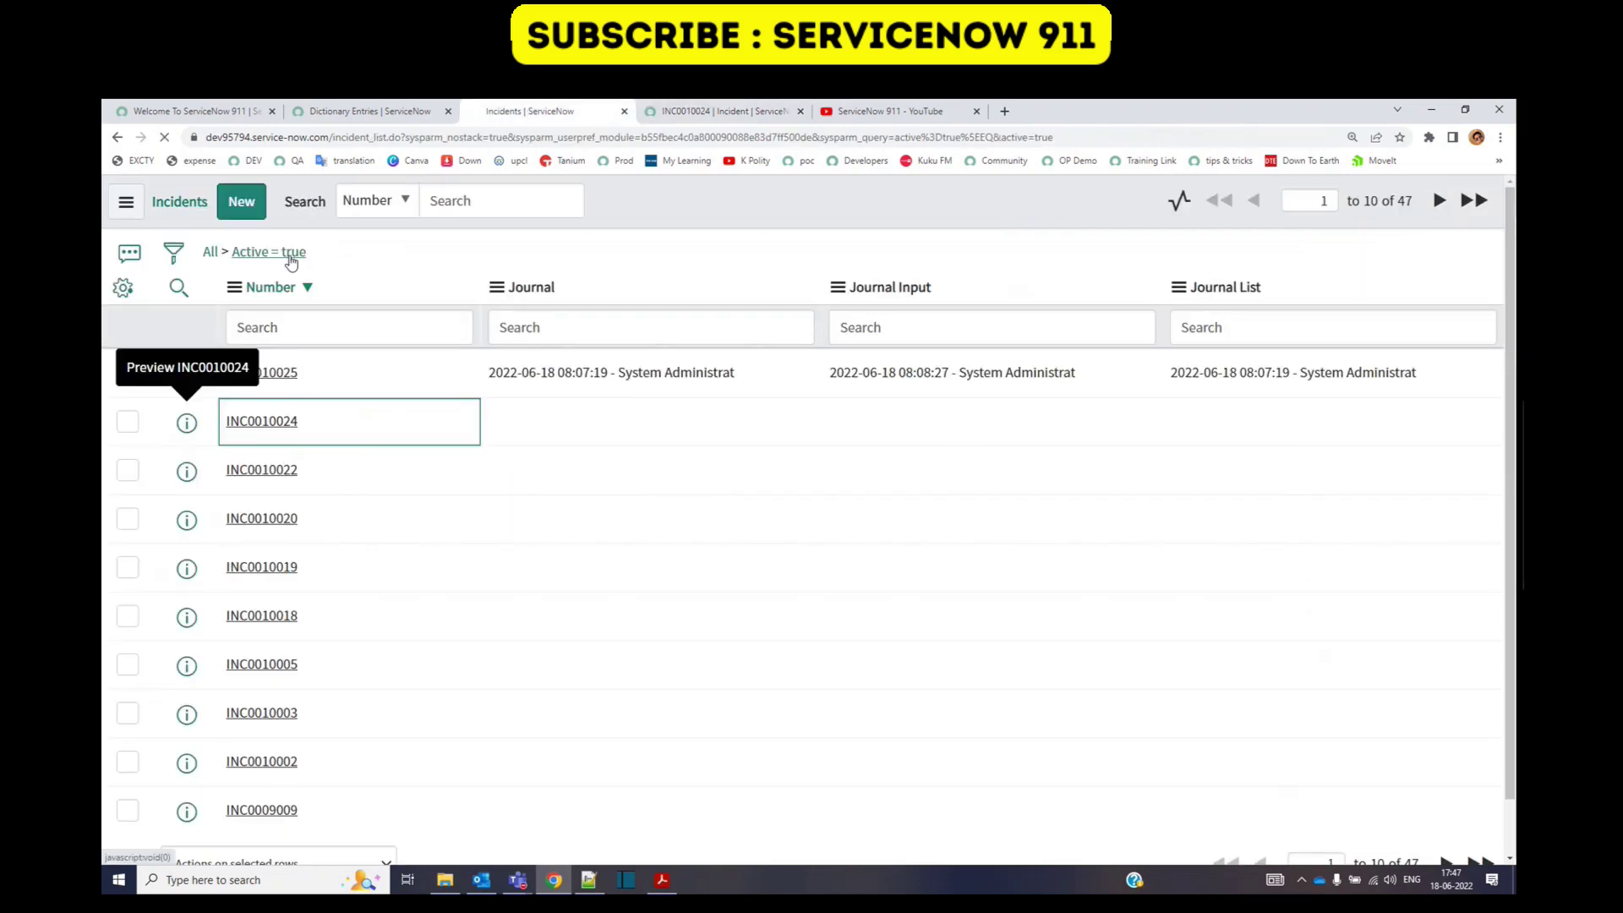
left_click(719, 111)
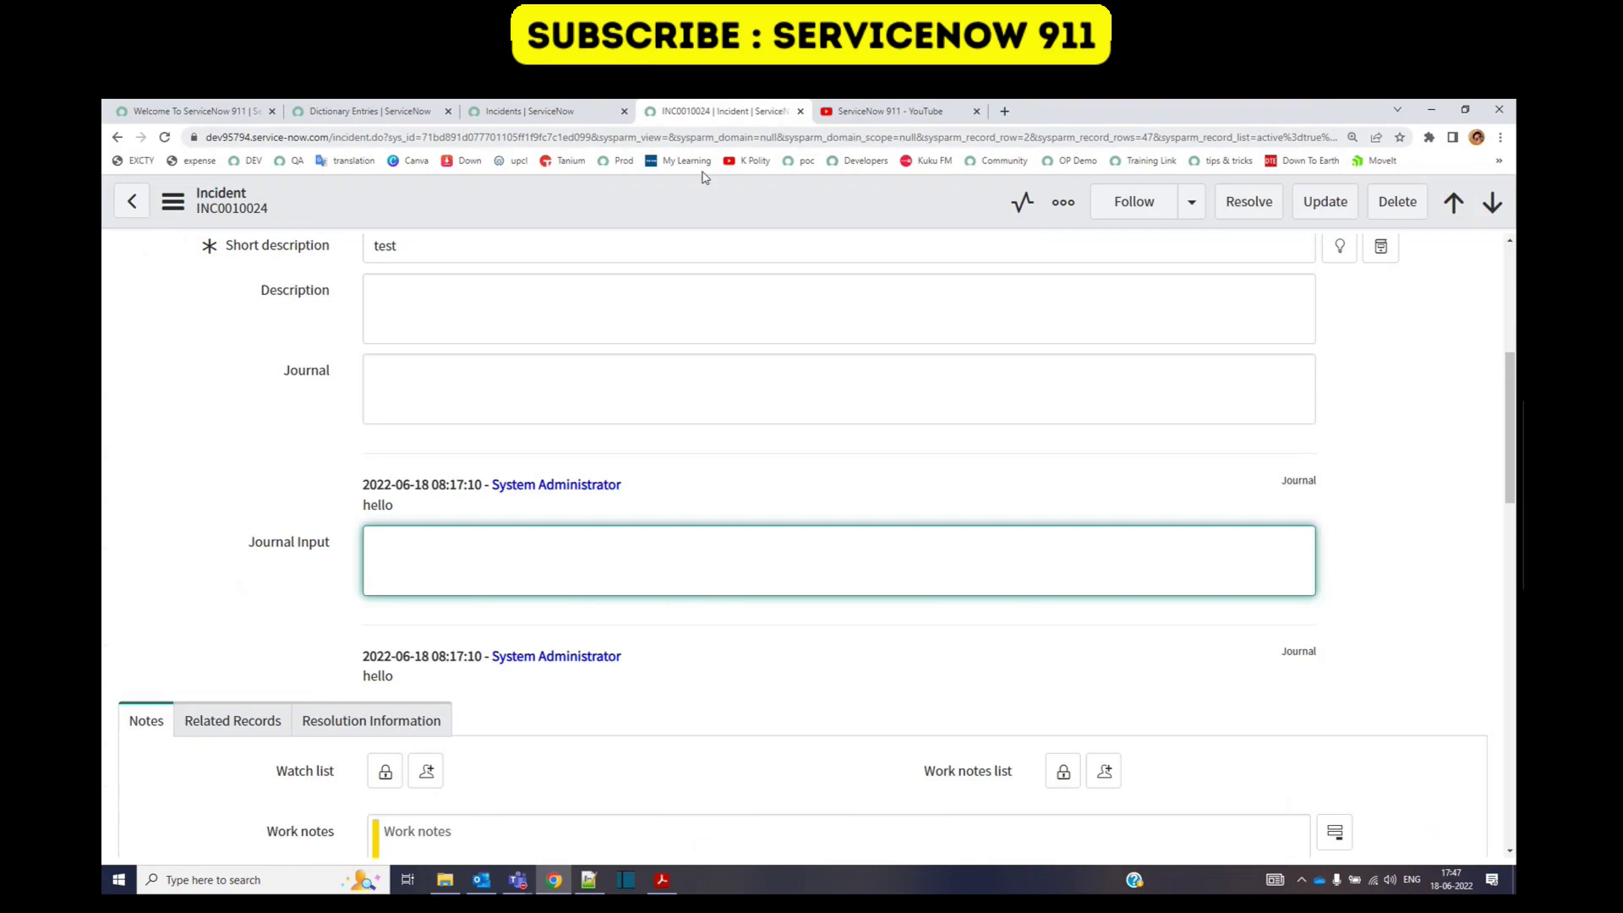
left_click(558, 108)
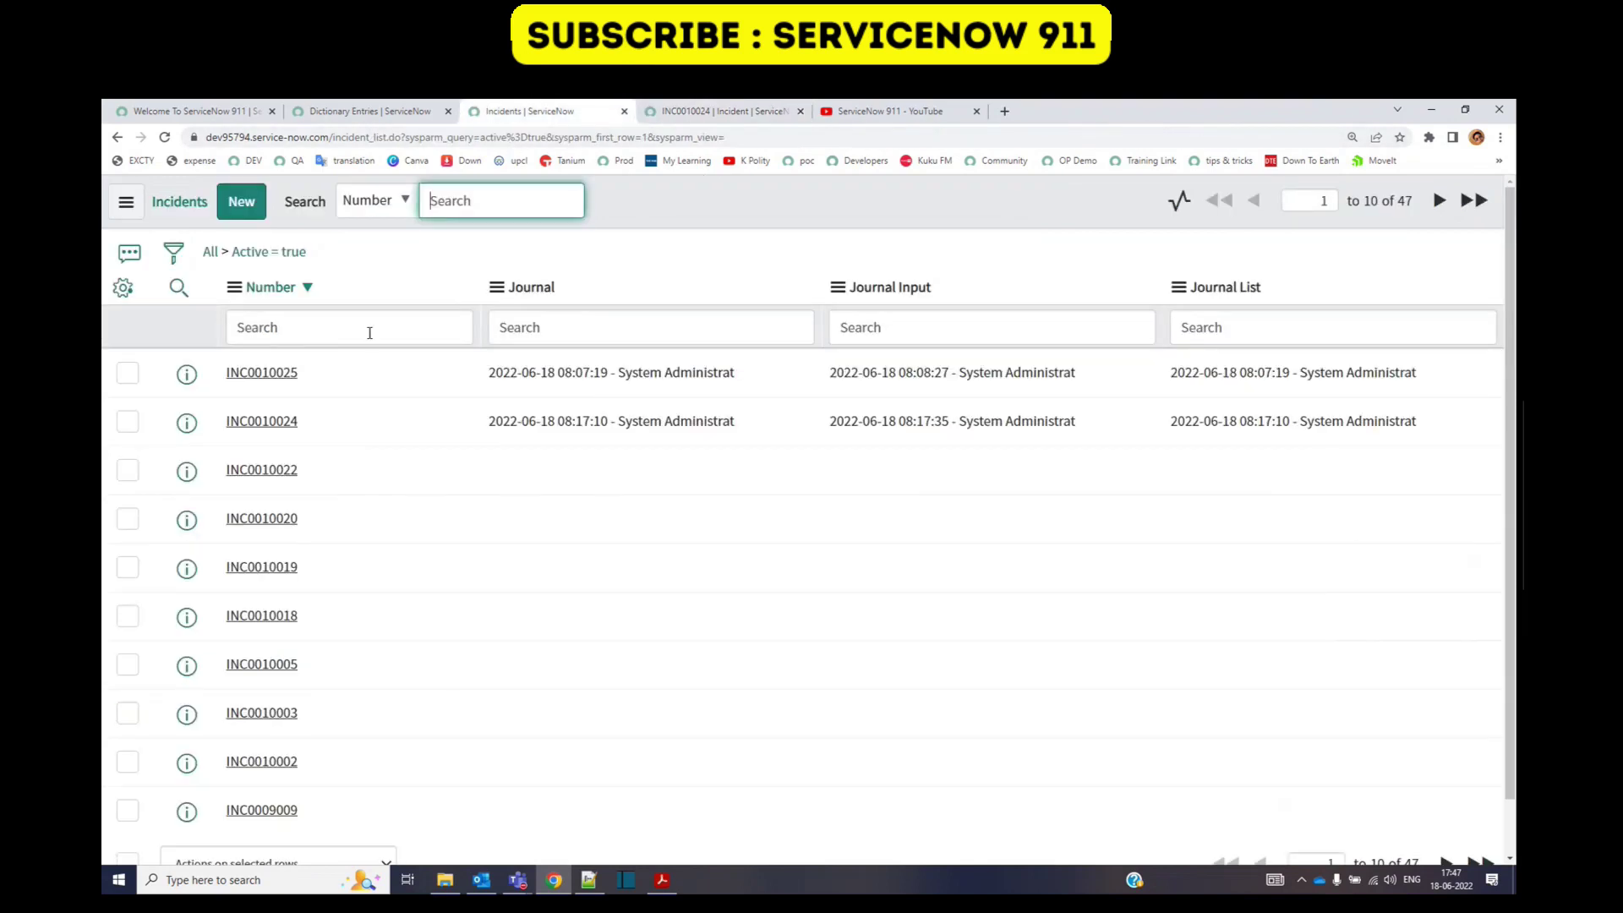
right_click(346, 421)
left_click(374, 432)
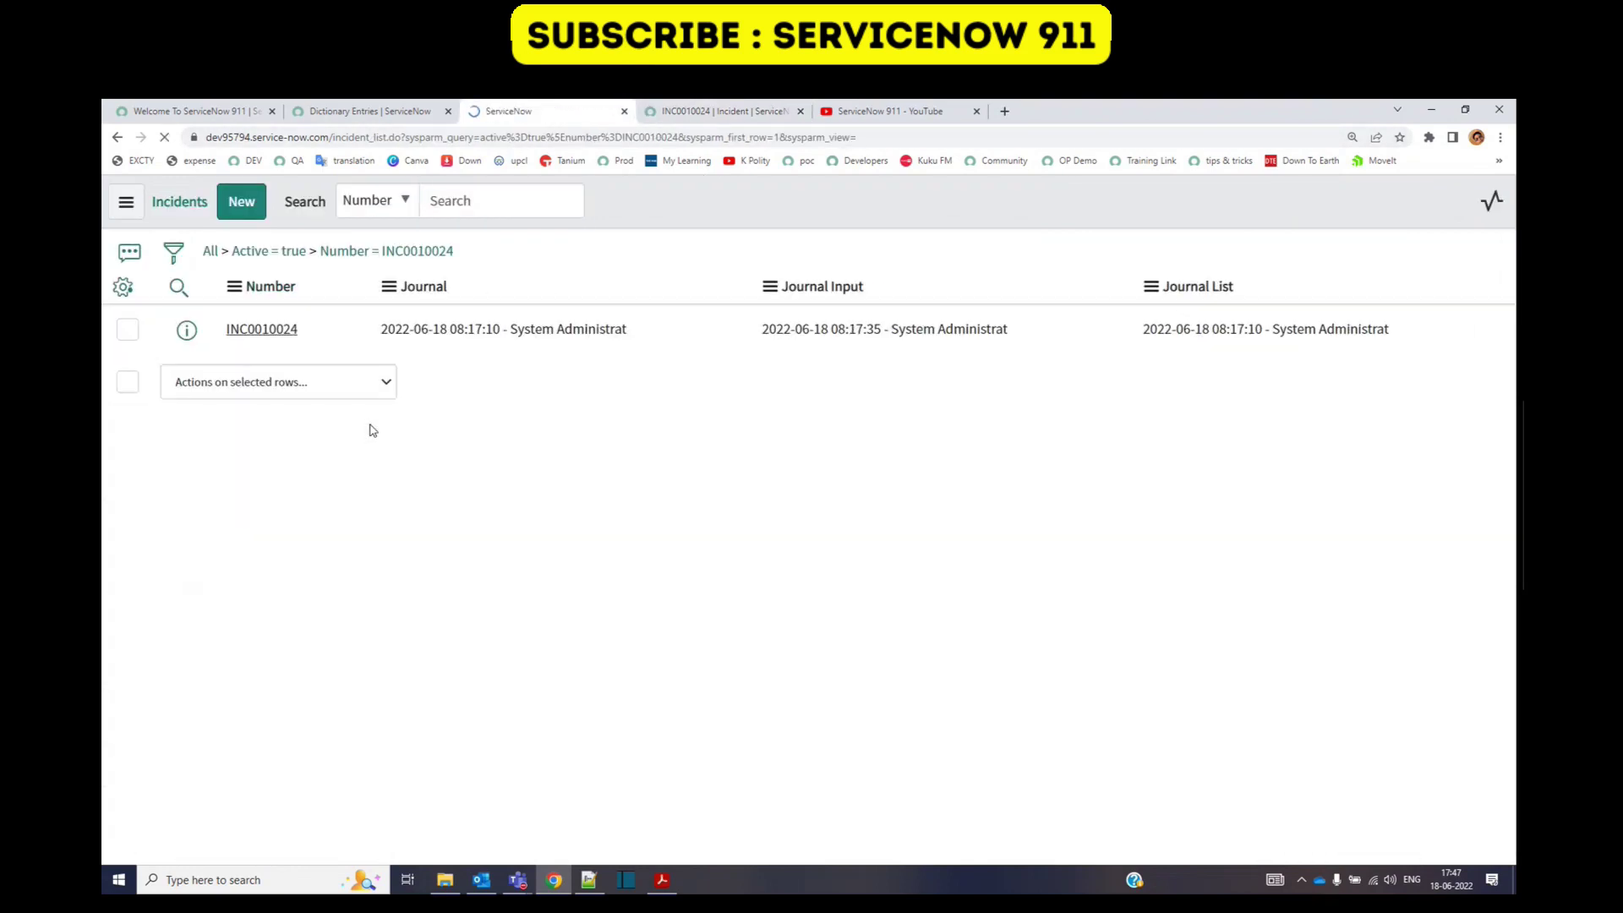
Step: Inspect the journal columns and select the Journal Input entry text in the list
mouse_move(623, 378)
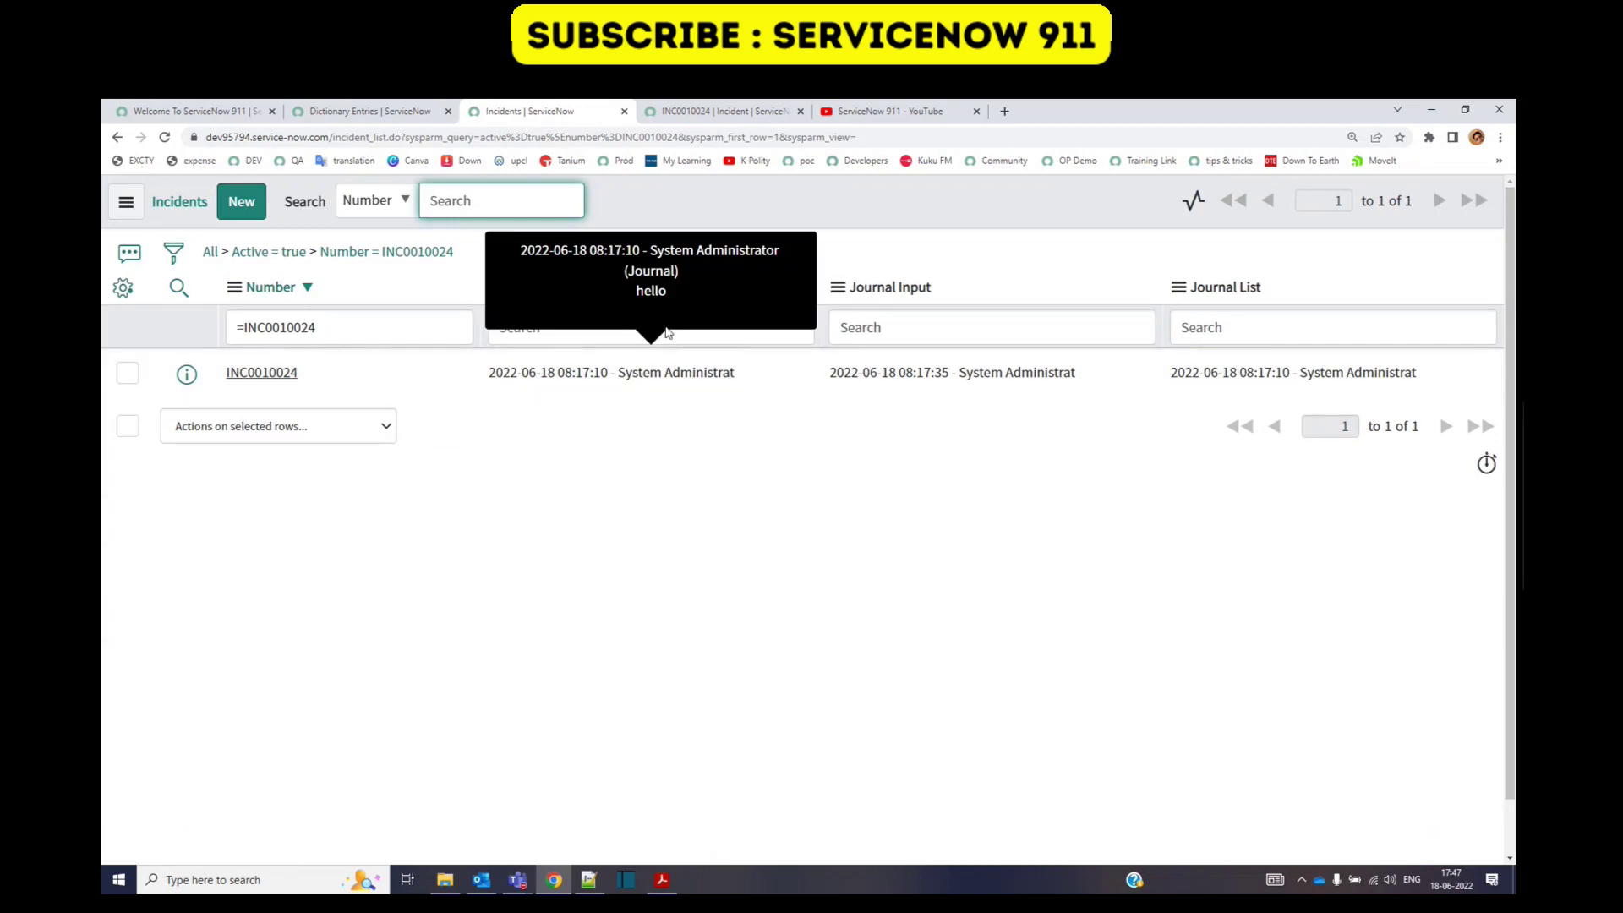
mouse_move(906, 369)
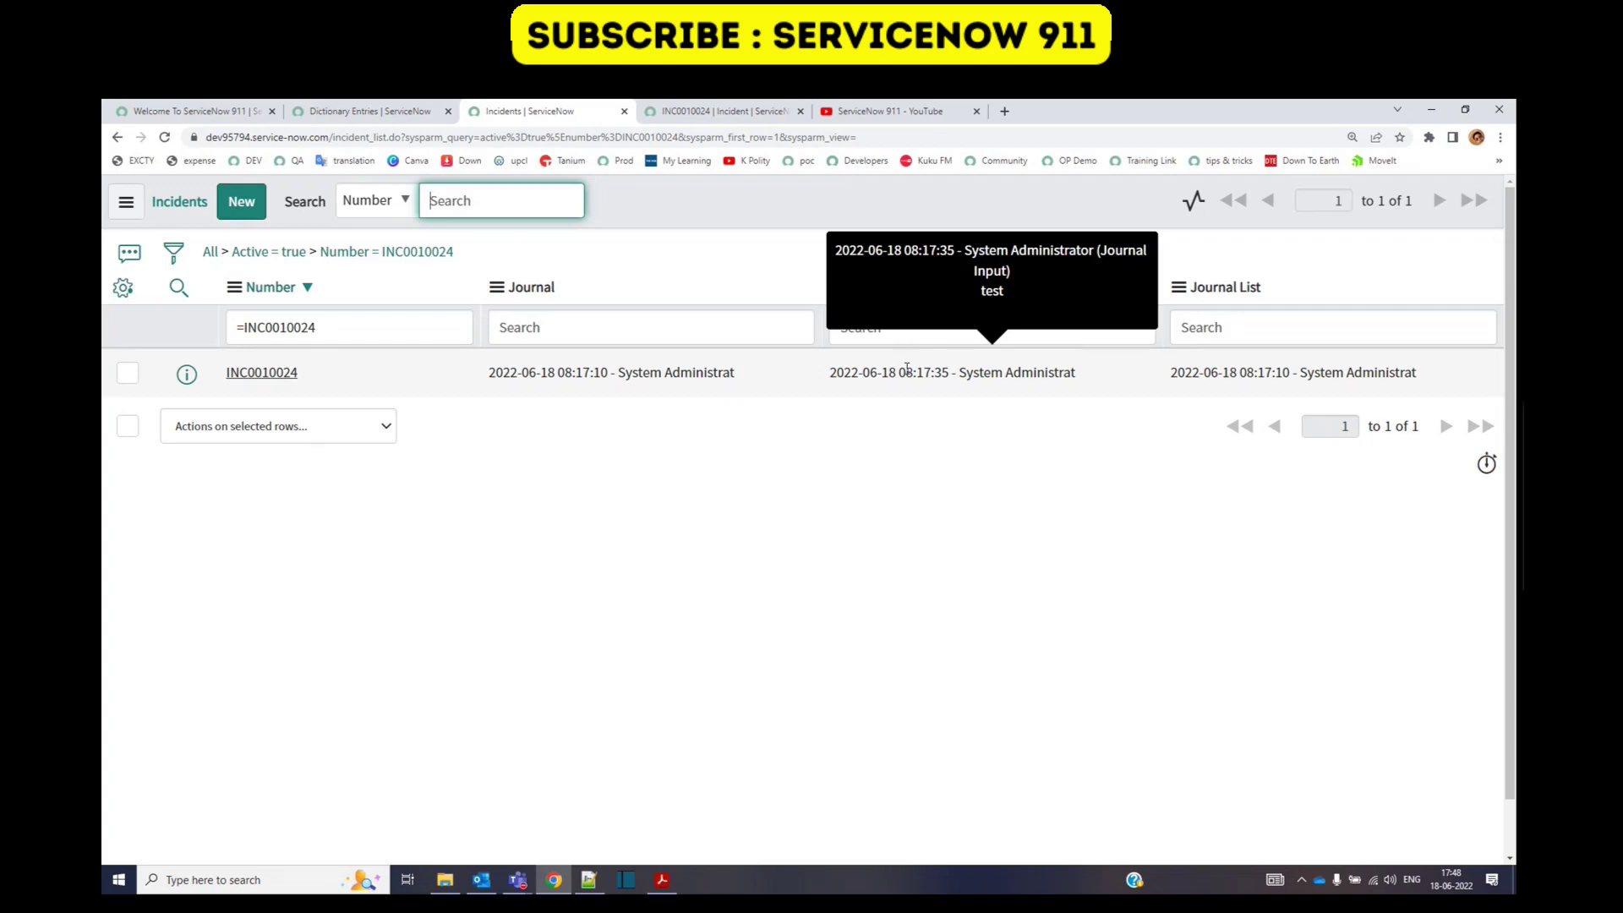
left_click_drag(829, 372, 1078, 373)
Step: On incident INC0010024, enter 123 in the Journal field and save
left_click(699, 113)
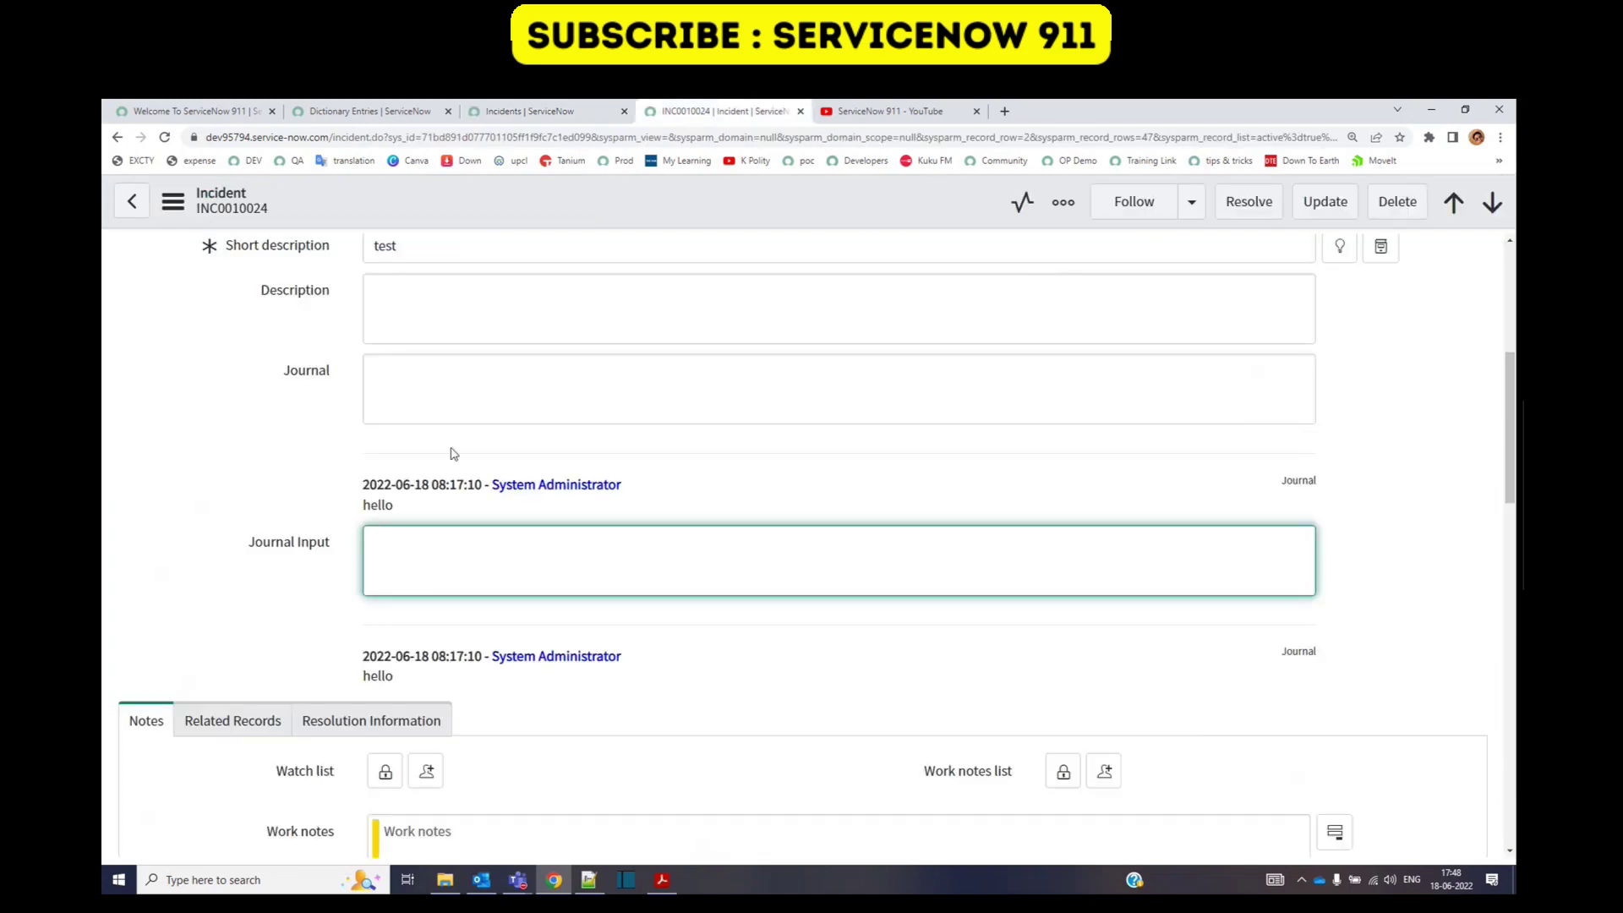
scroll(453, 457, "up", 2)
left_click(464, 538)
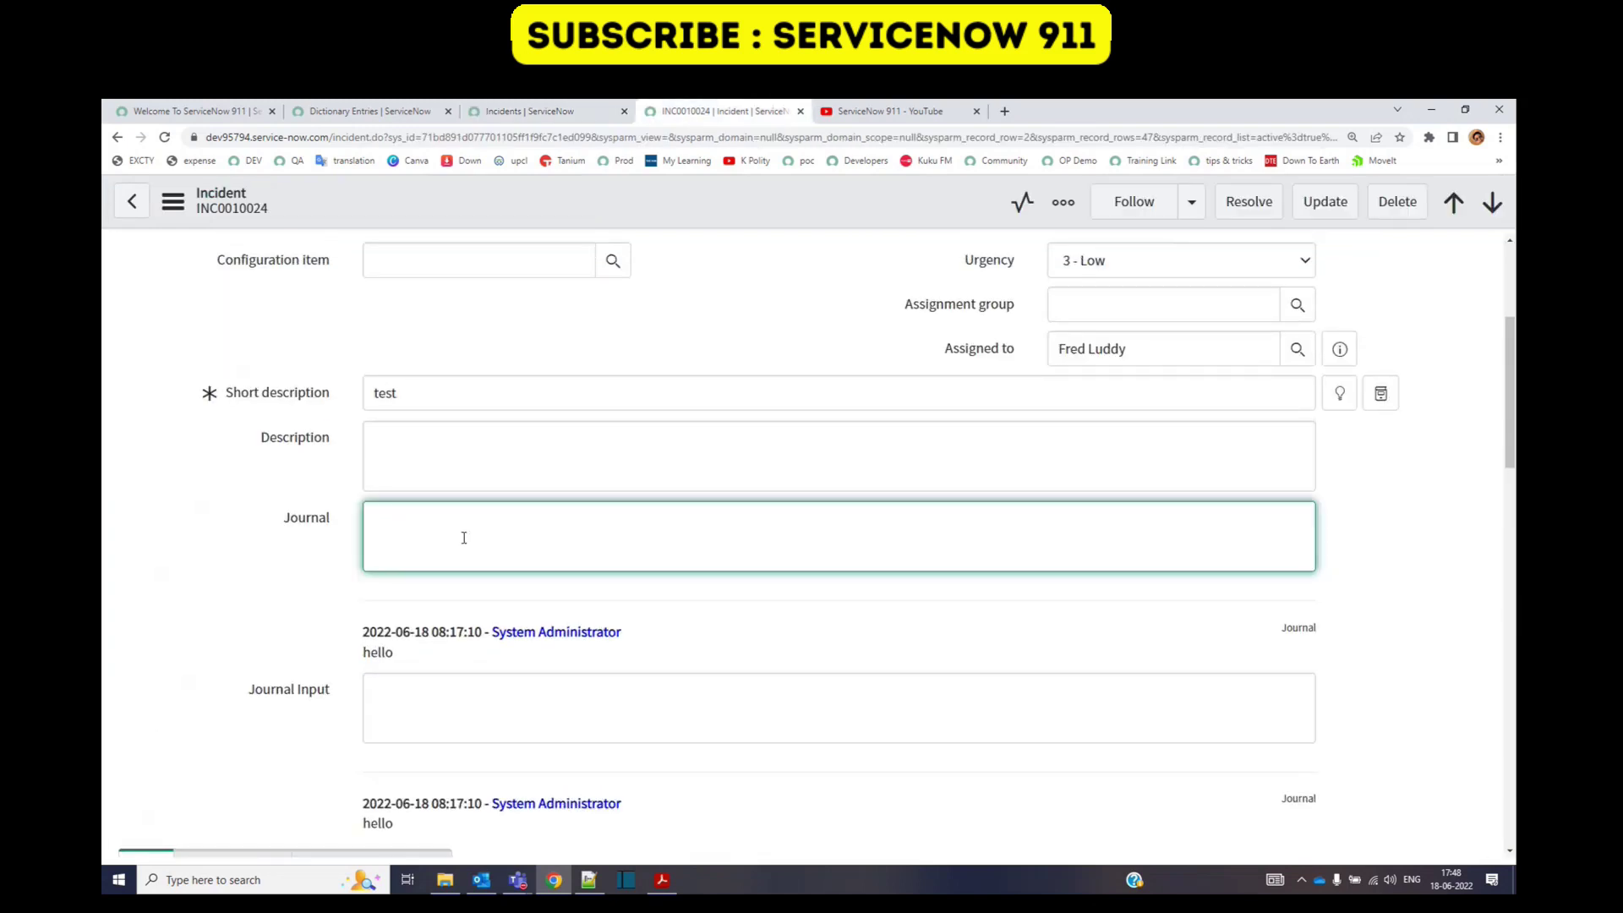
type("123")
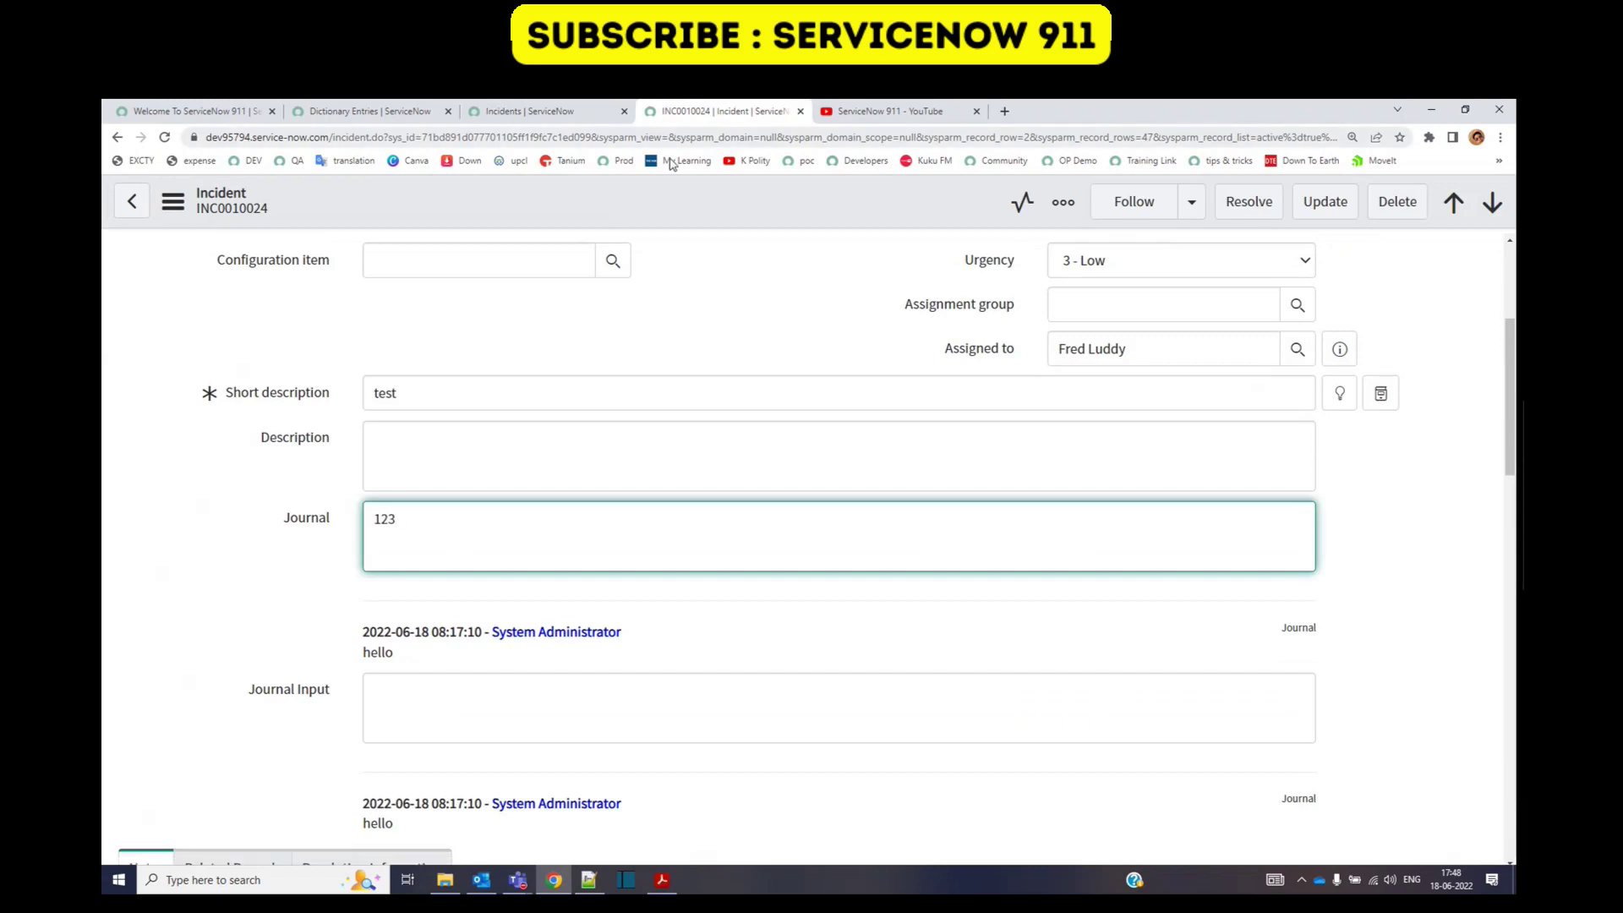
right_click(677, 210)
left_click(695, 218)
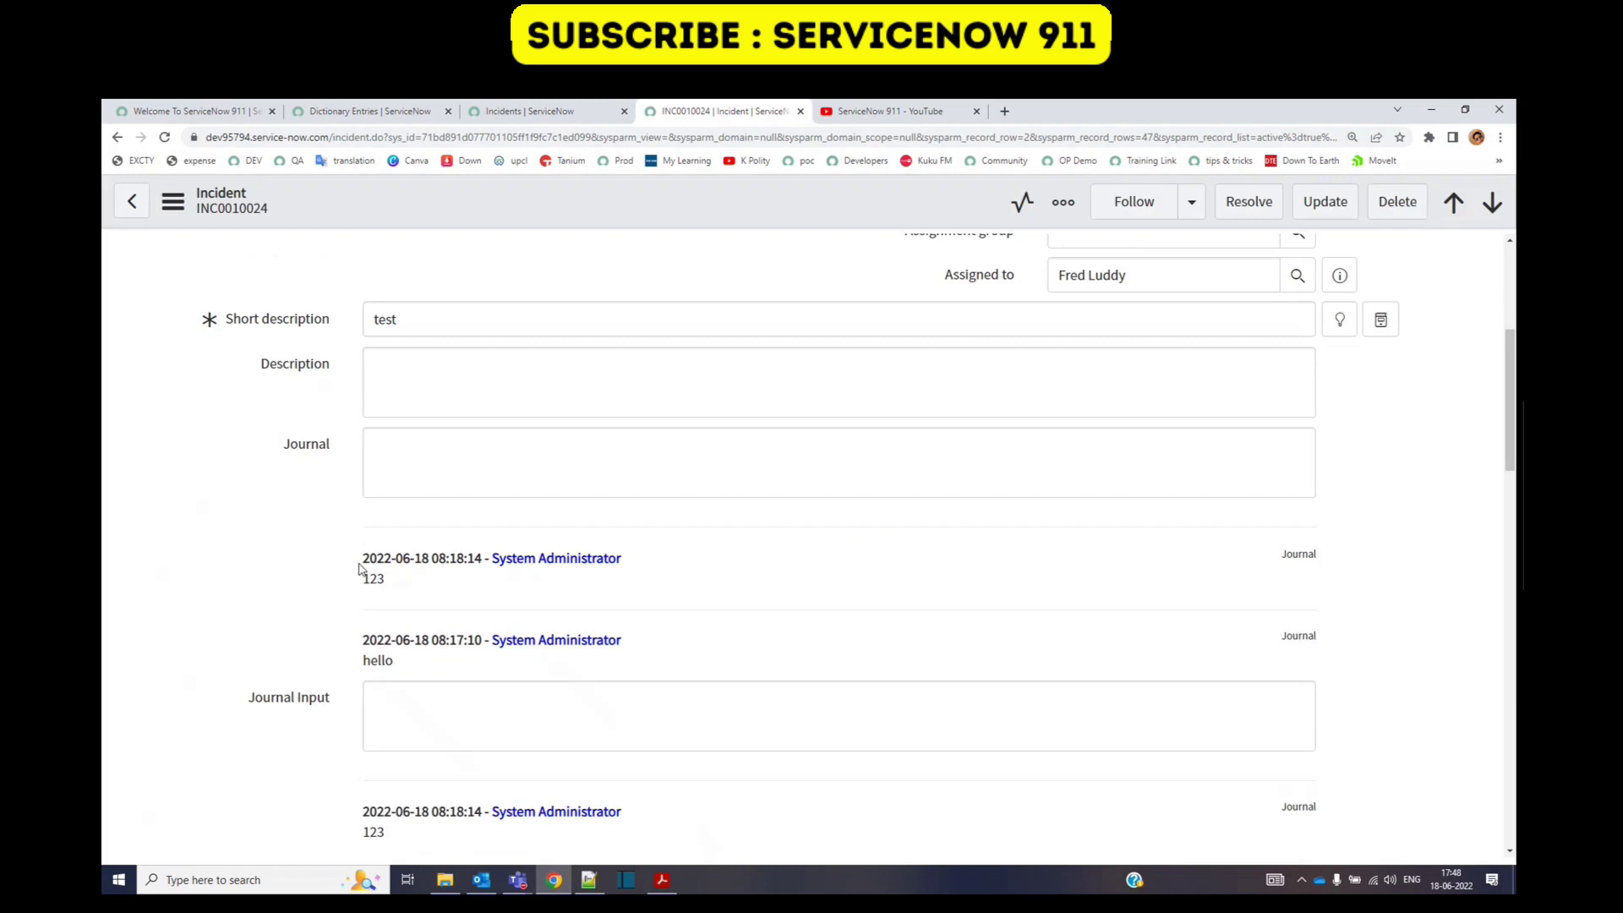
Step: Inspect the newest entry's timestamp, its 123 text, and both posted journal entries
left_click_drag(363, 559, 484, 561)
left_click(656, 555)
double_click(380, 579)
left_click(409, 647)
left_click_drag(396, 662, 346, 562)
left_click(347, 562)
Step: Enter 456 in the Journal Input field and save the incident
scroll(345, 562, "down", 3)
left_click(416, 483)
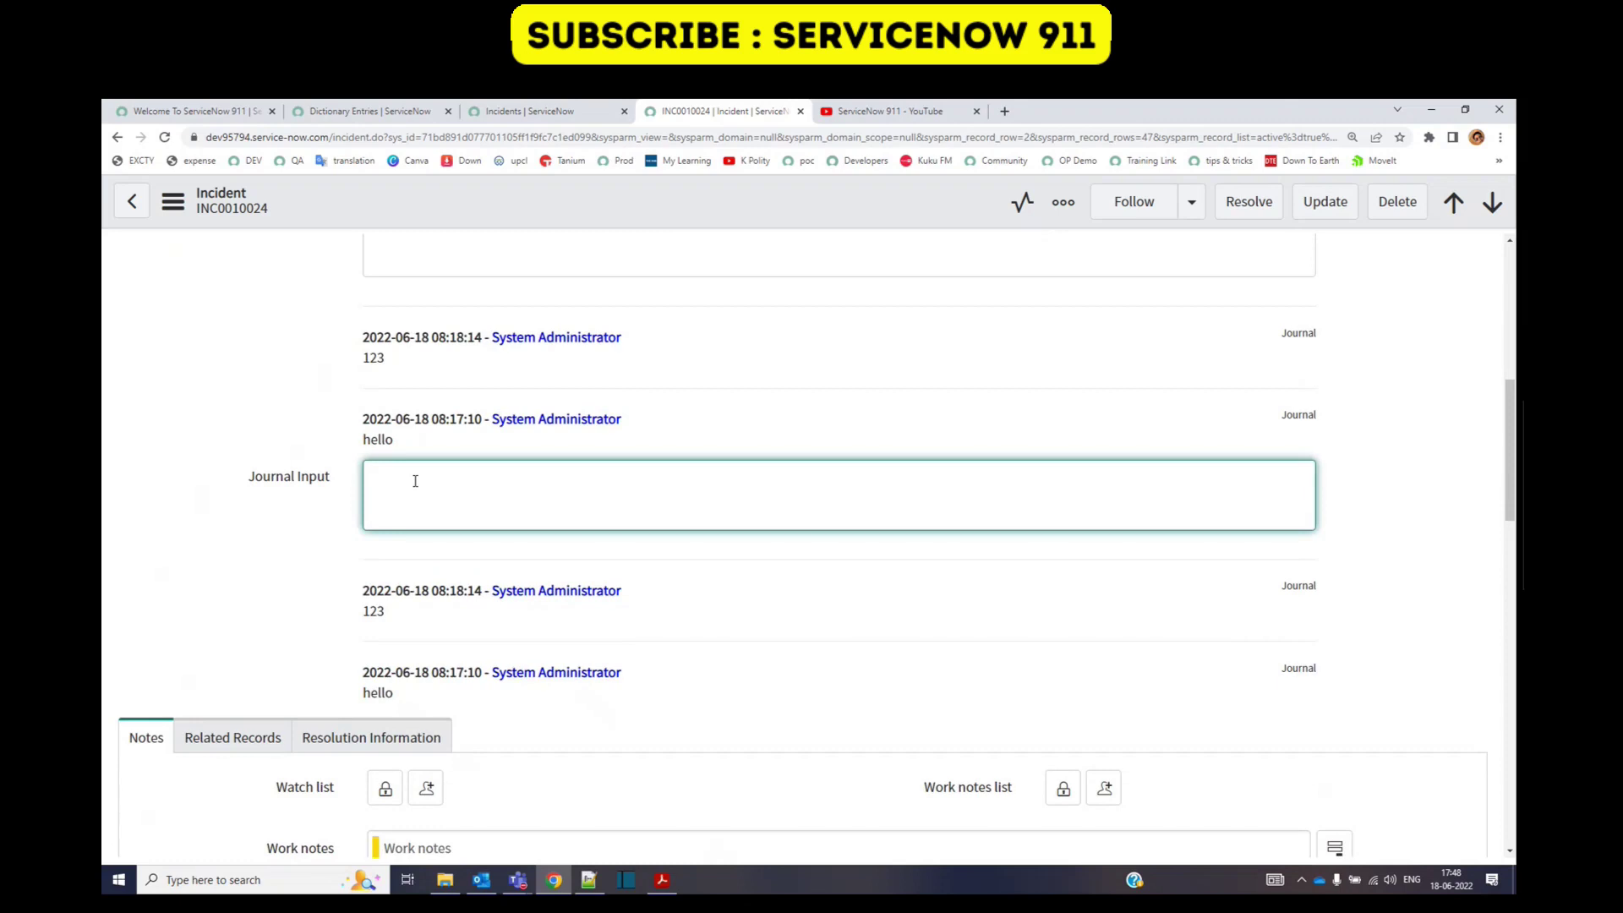
type("456")
right_click(658, 203)
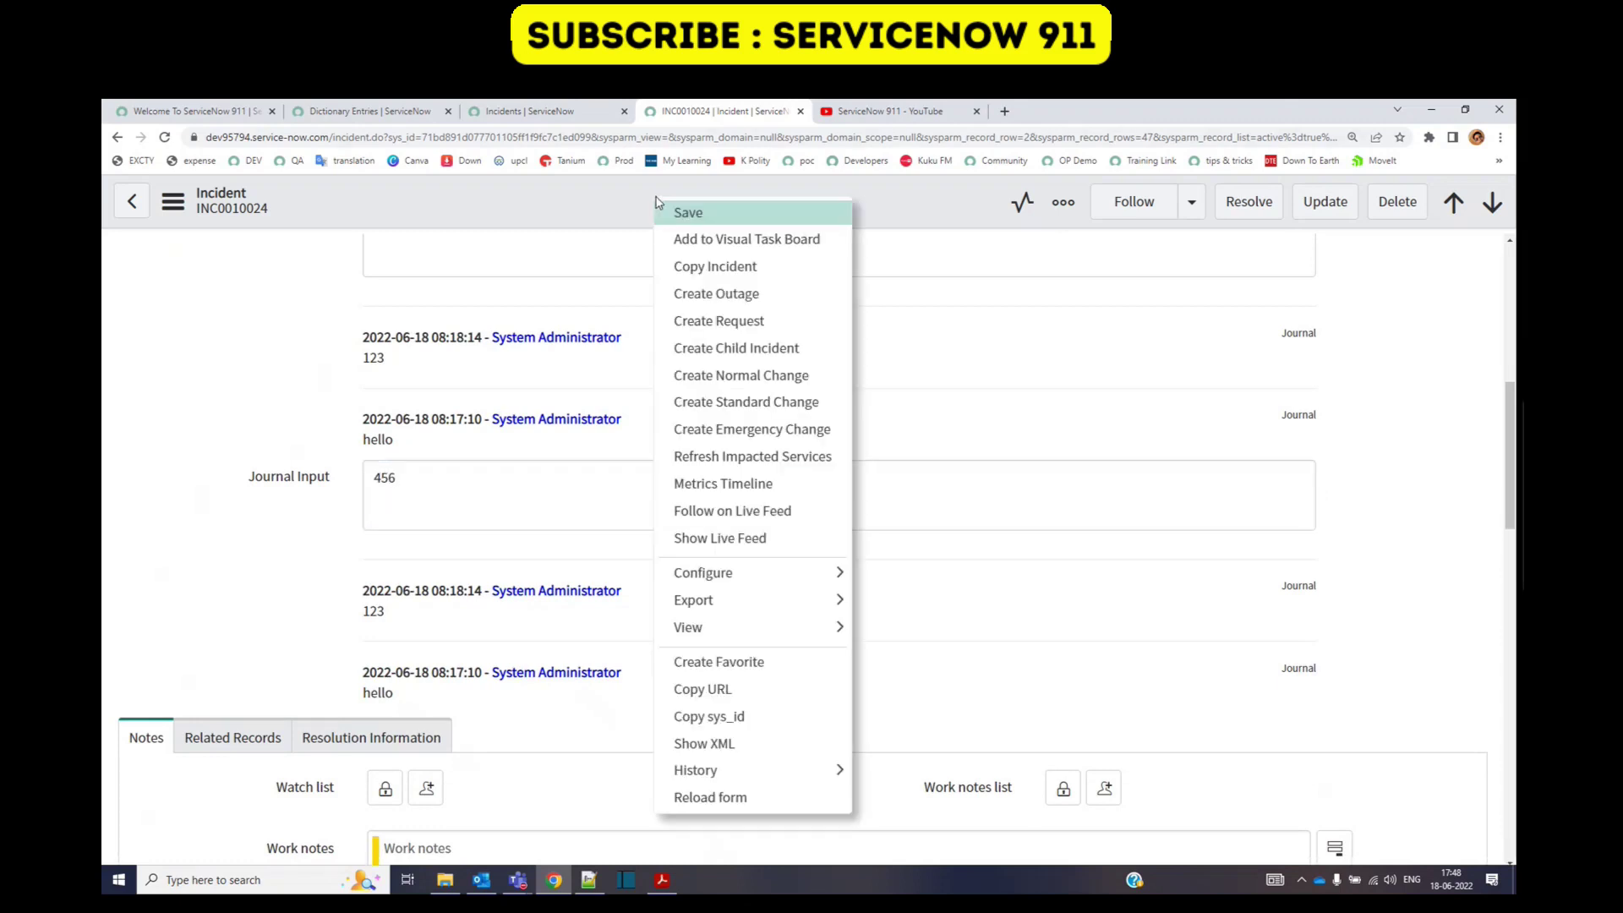
left_click(680, 214)
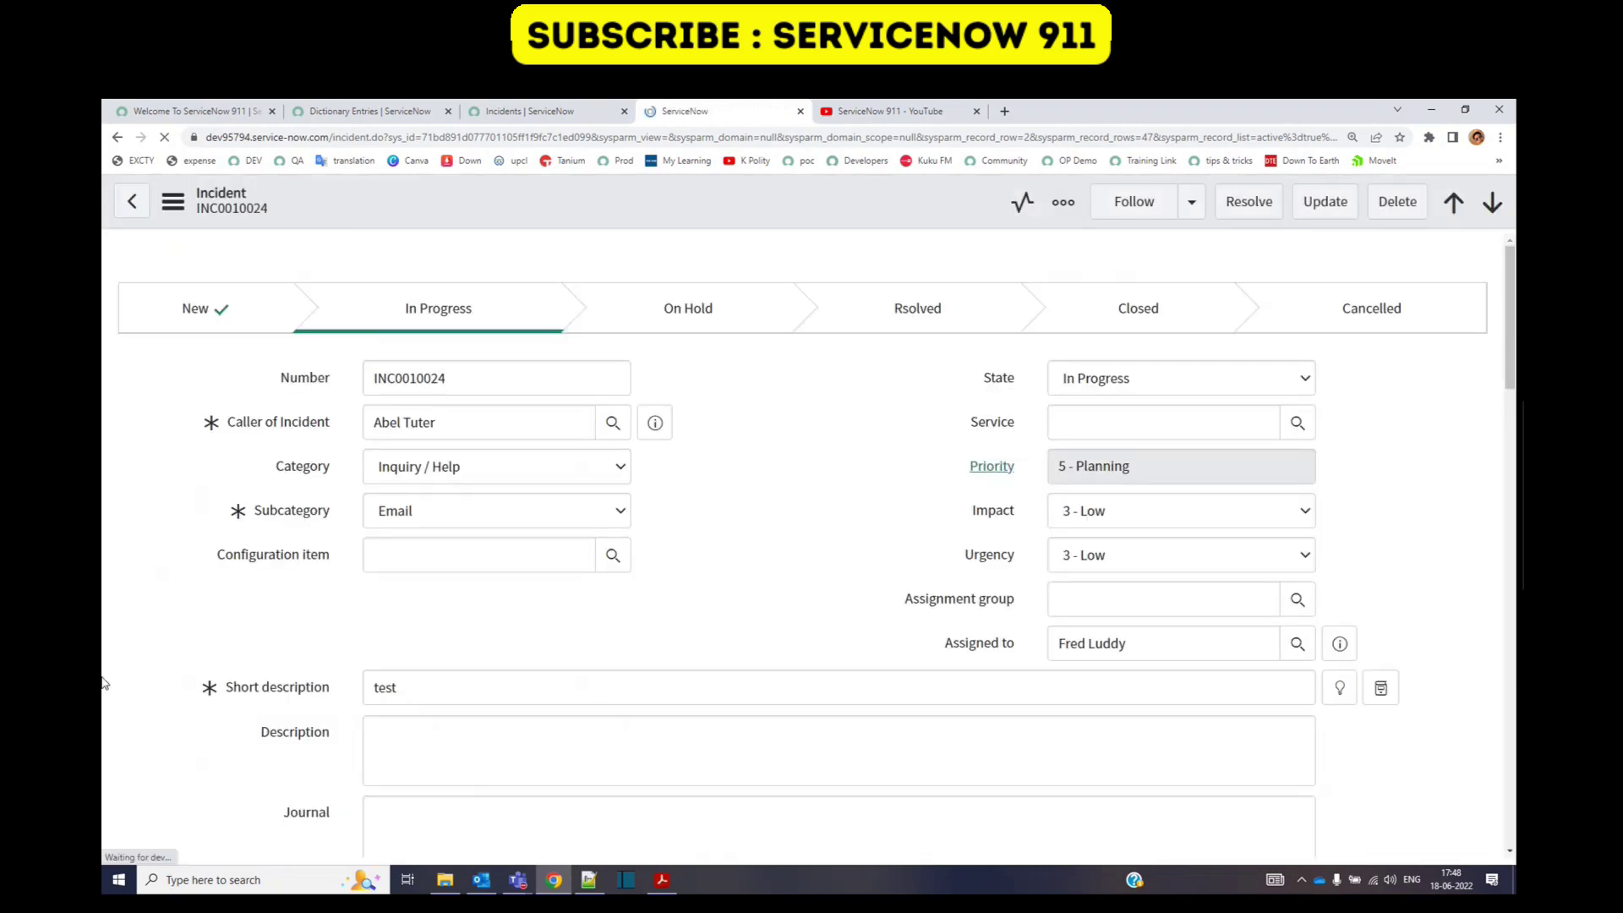
scroll(438, 605, "down", 6)
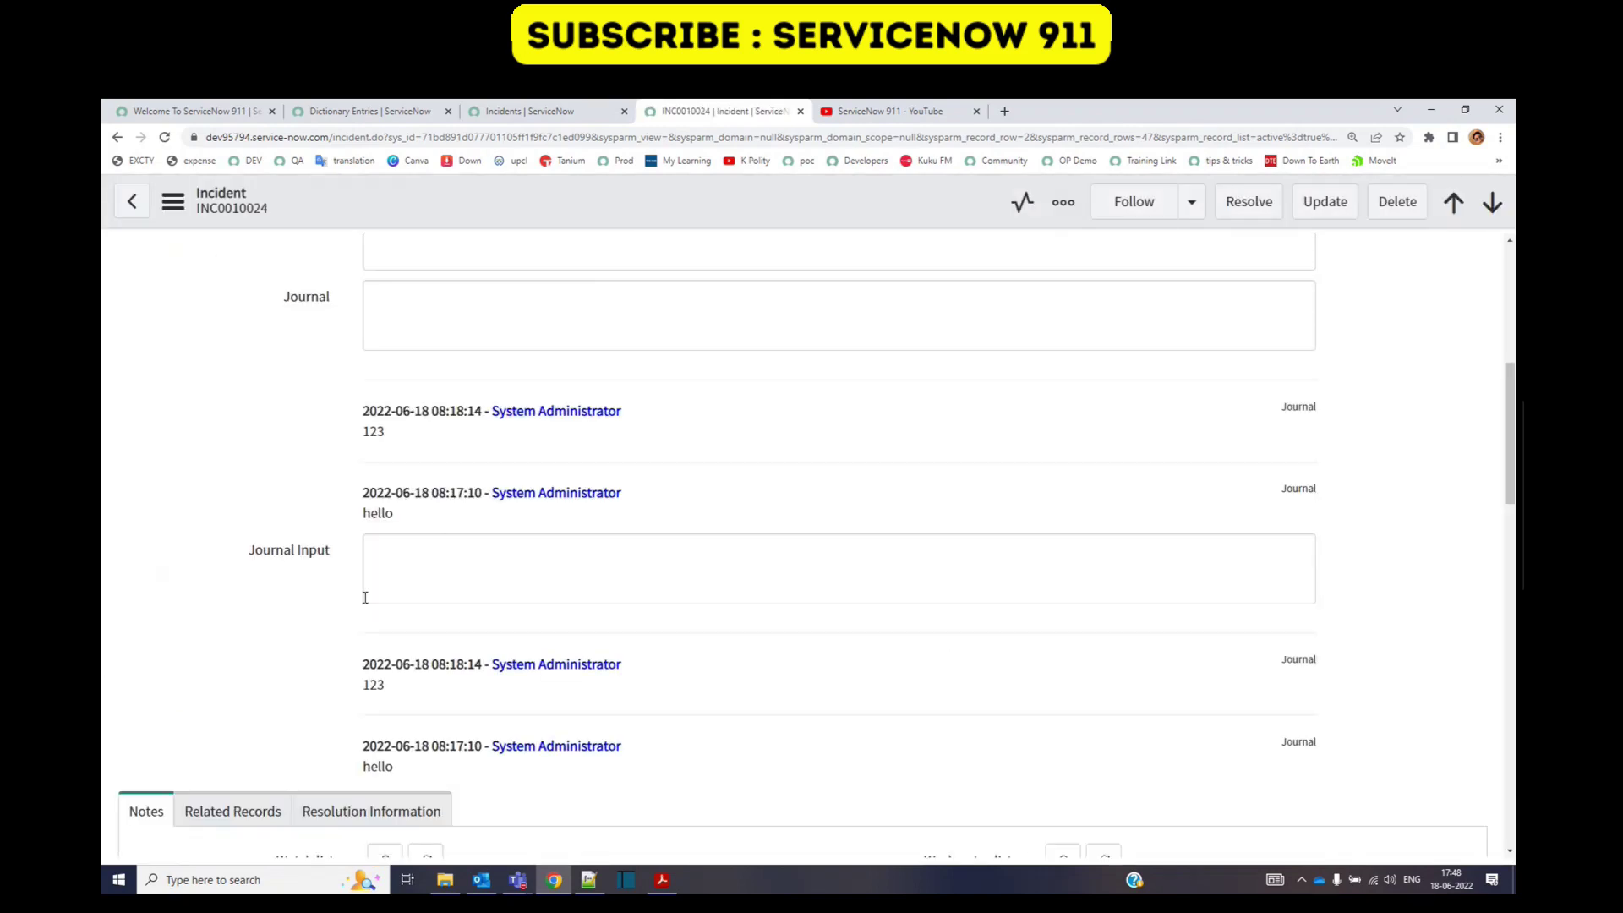
Step: Reload the INC0010024-filtered list and inspect its Journal, Journal Input and Journal List cells
left_click(623, 103)
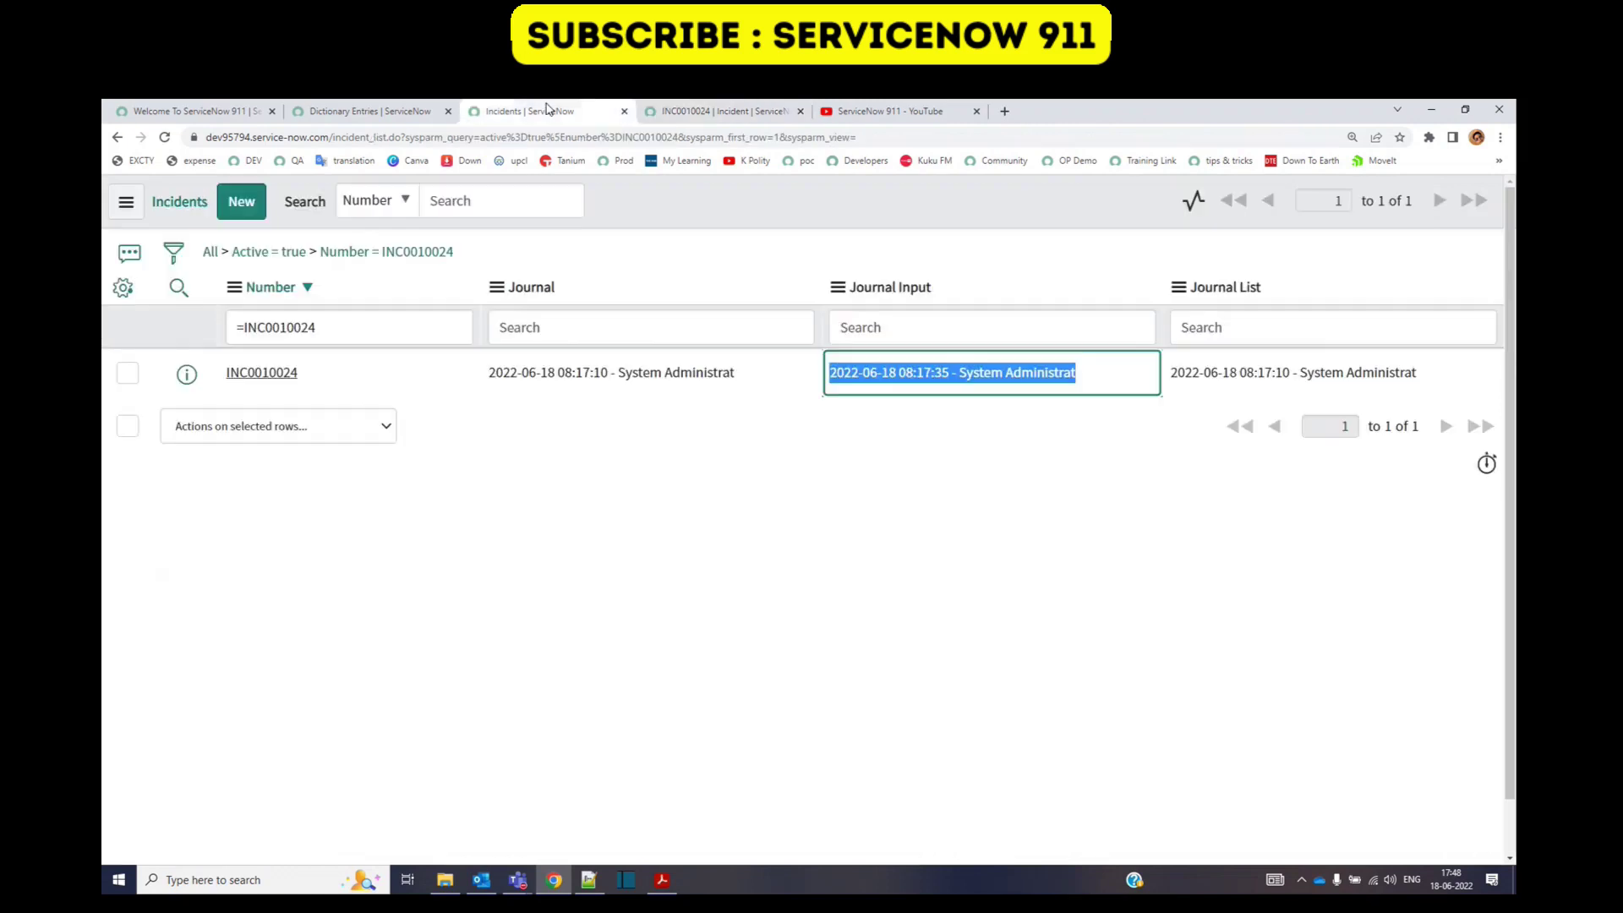
left_click(431, 254)
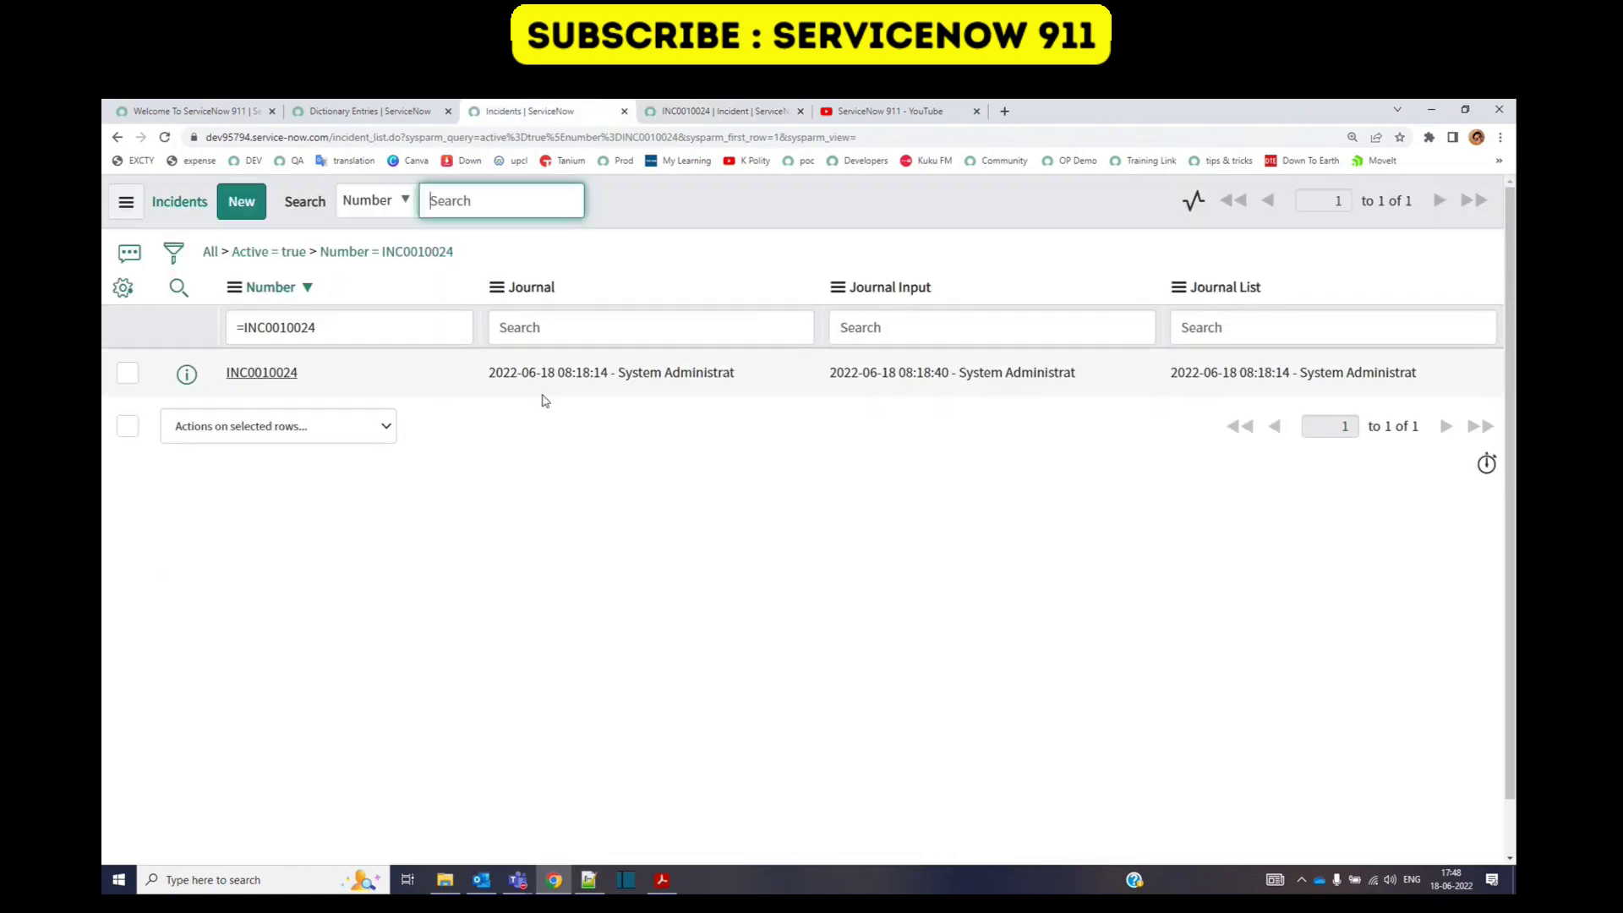
mouse_move(569, 372)
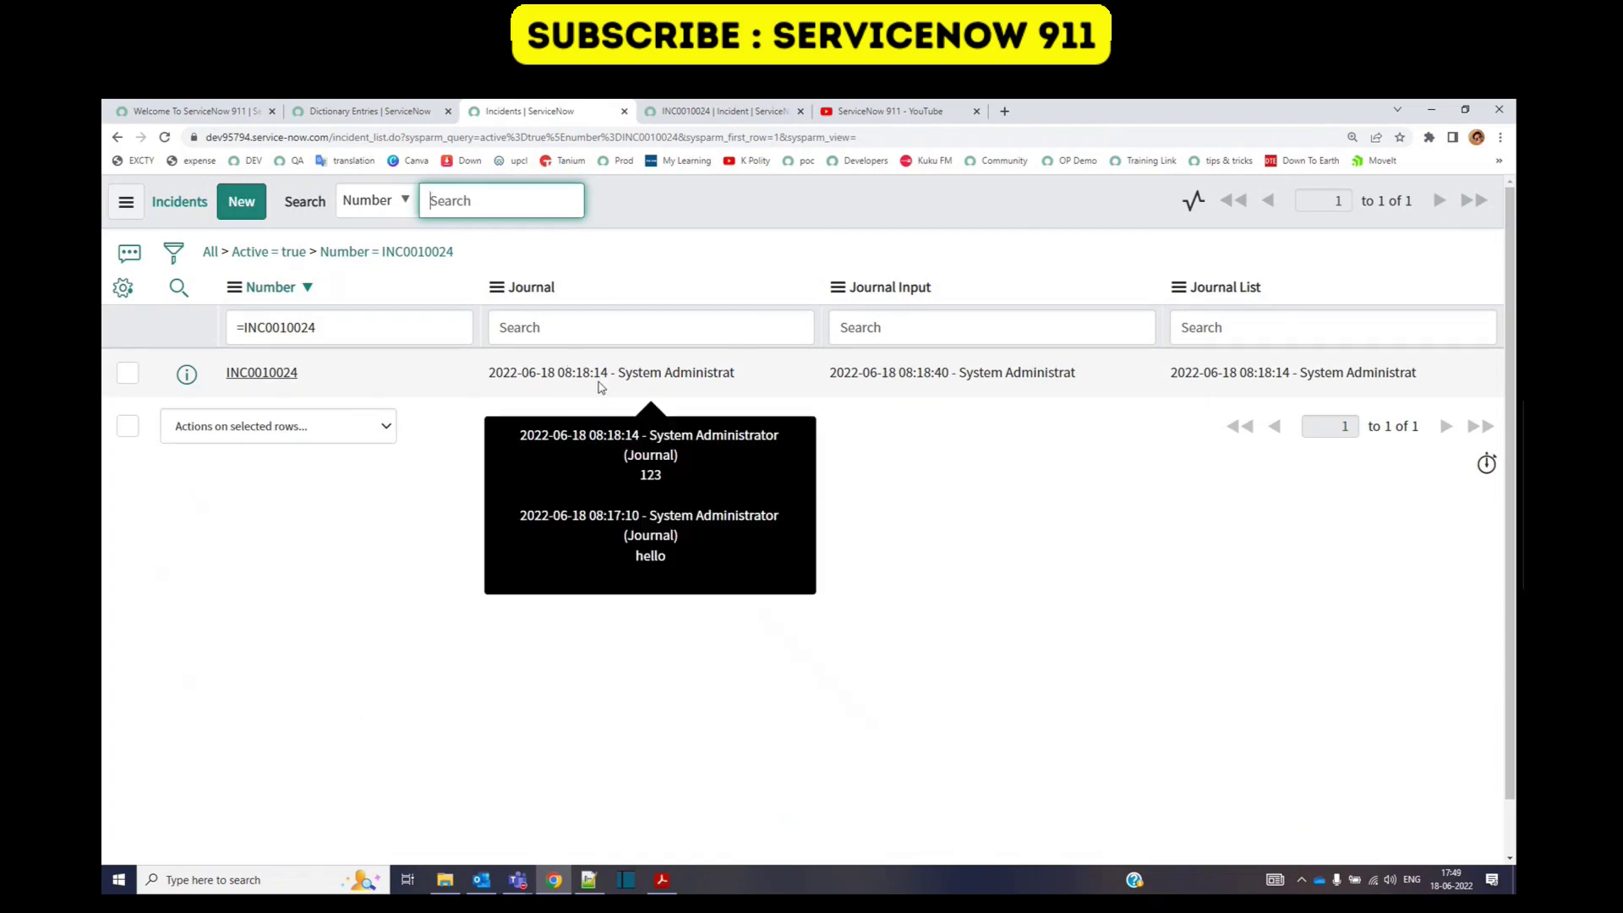
mouse_move(919, 375)
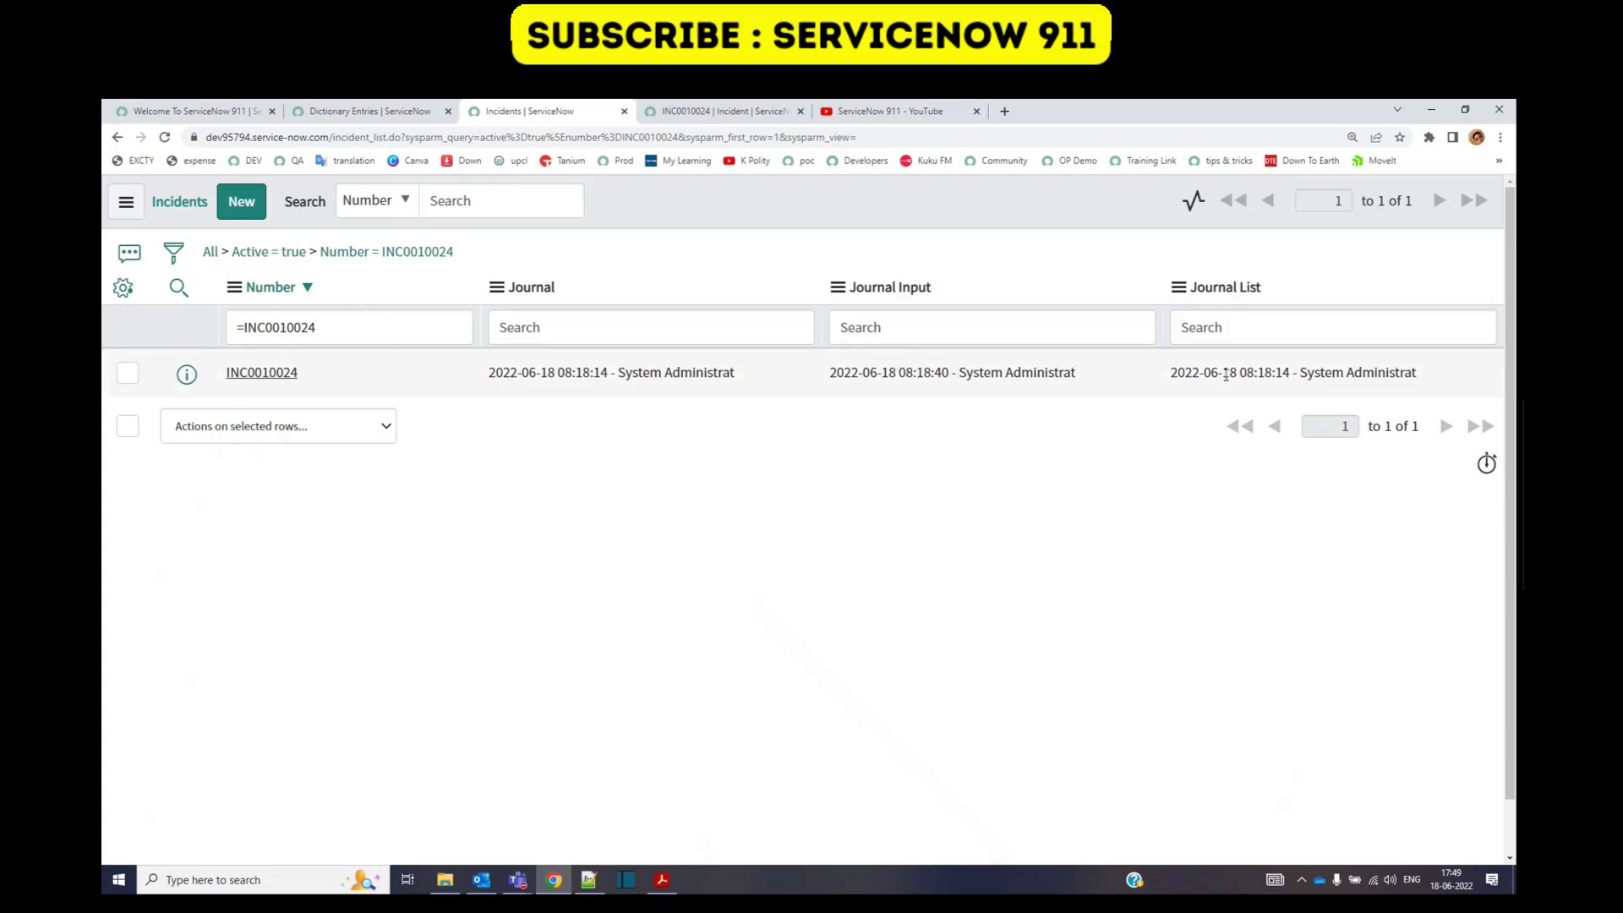
mouse_move(1227, 375)
Step: Open the Journal List dictionary entry and view its dependent field setting, Journal
left_click(382, 114)
left_click(145, 371)
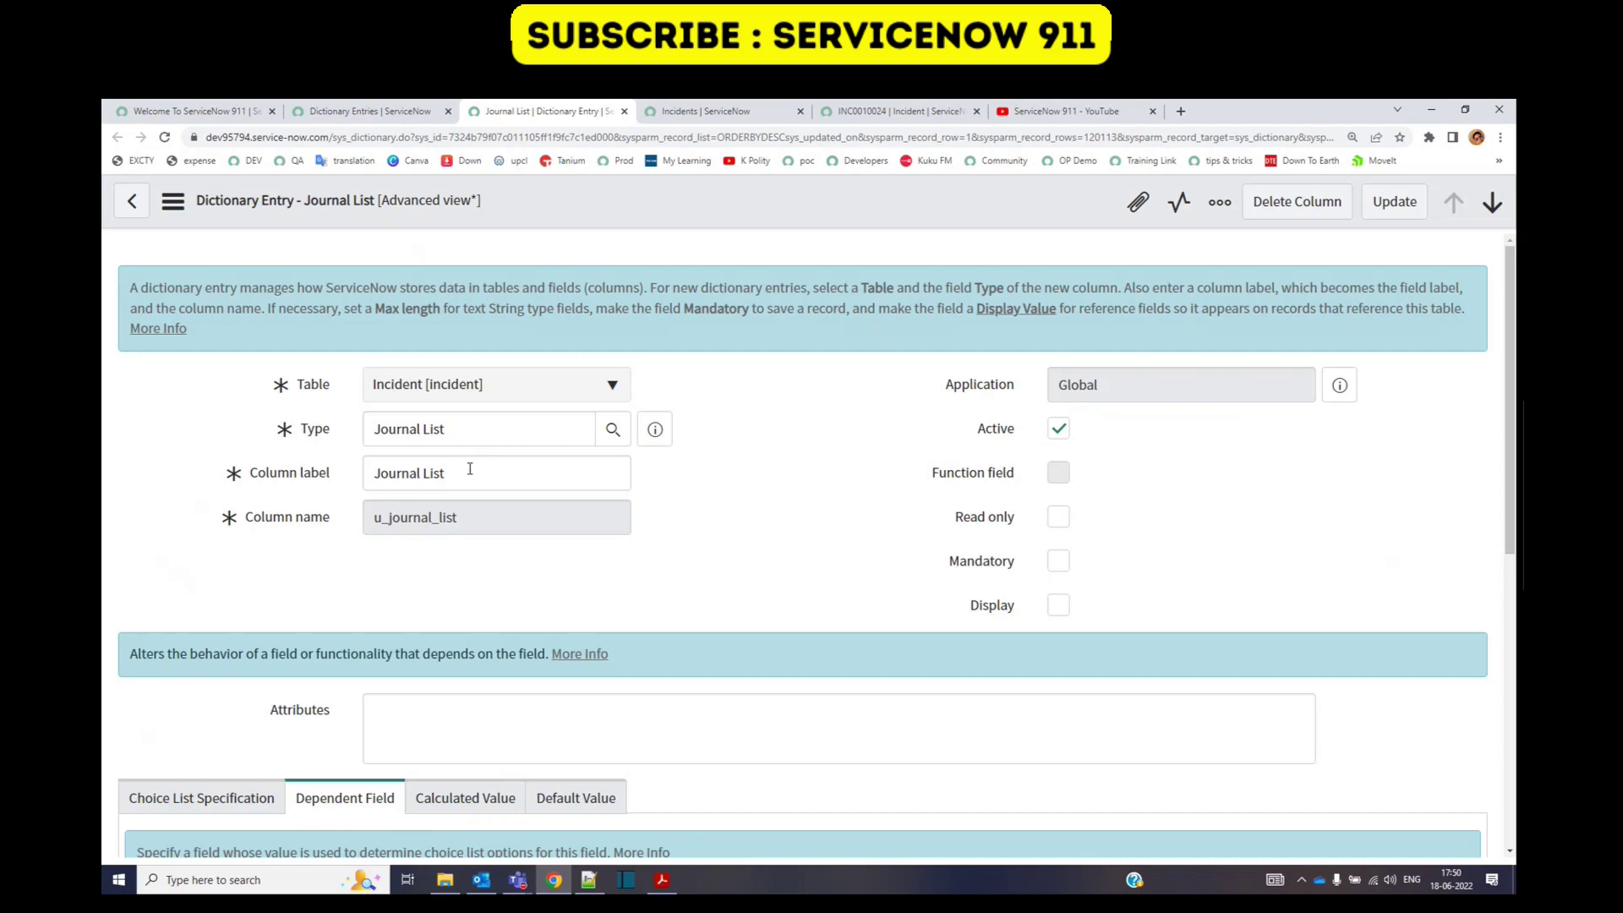
scroll(271, 597, "down", 3)
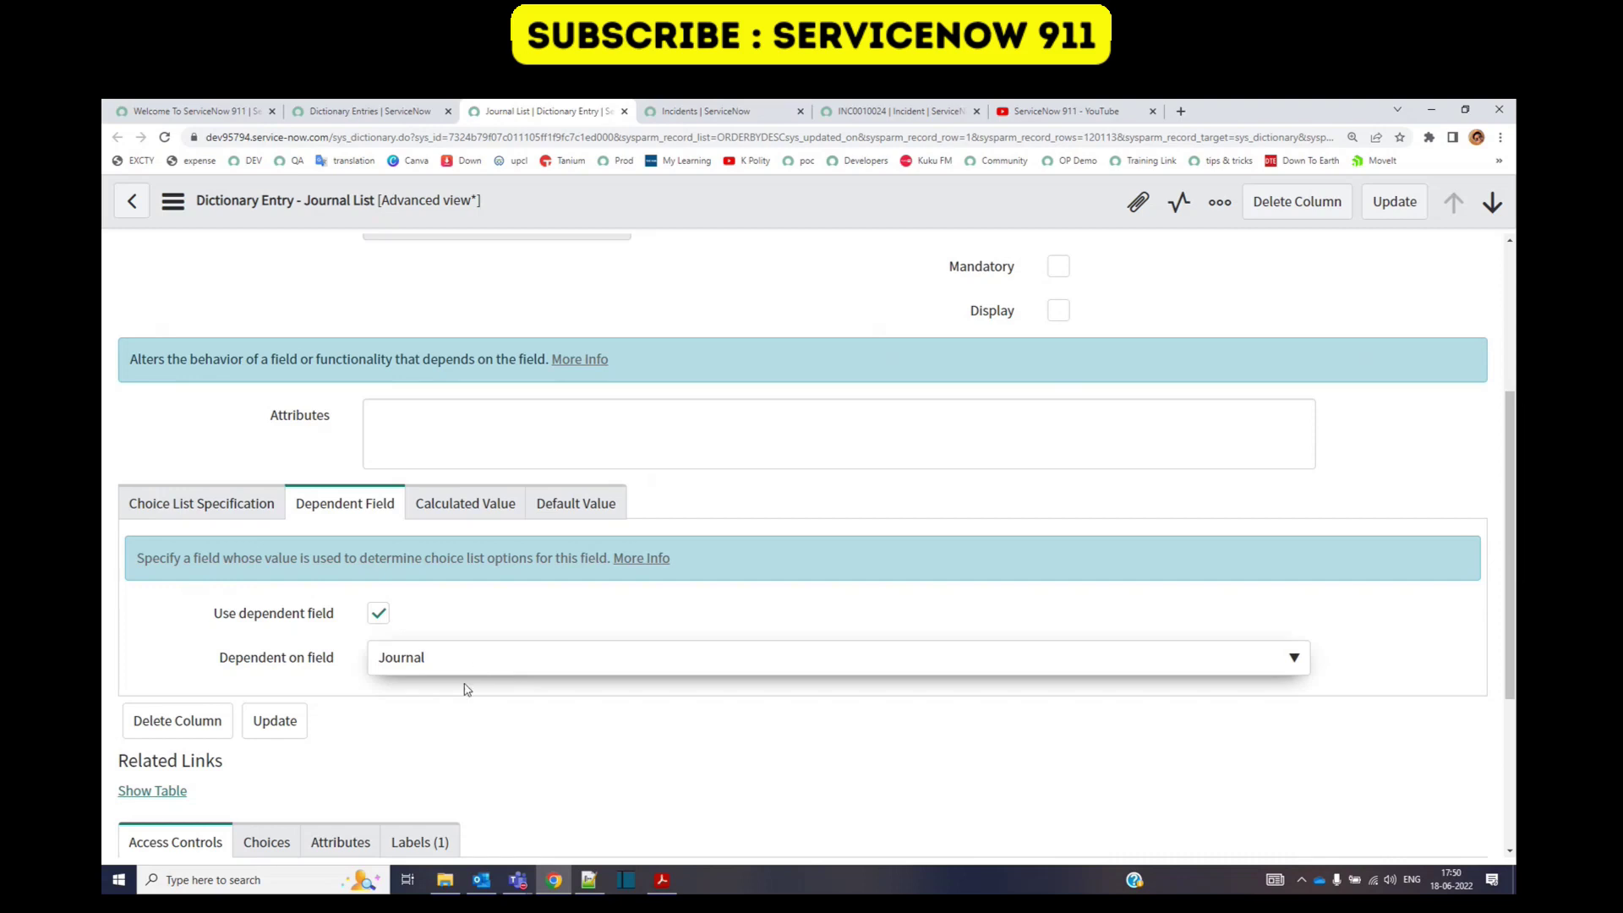
Step: Return to incident INC0010024's form and compare the 123 and hello entries under both journal fields
left_click(704, 110)
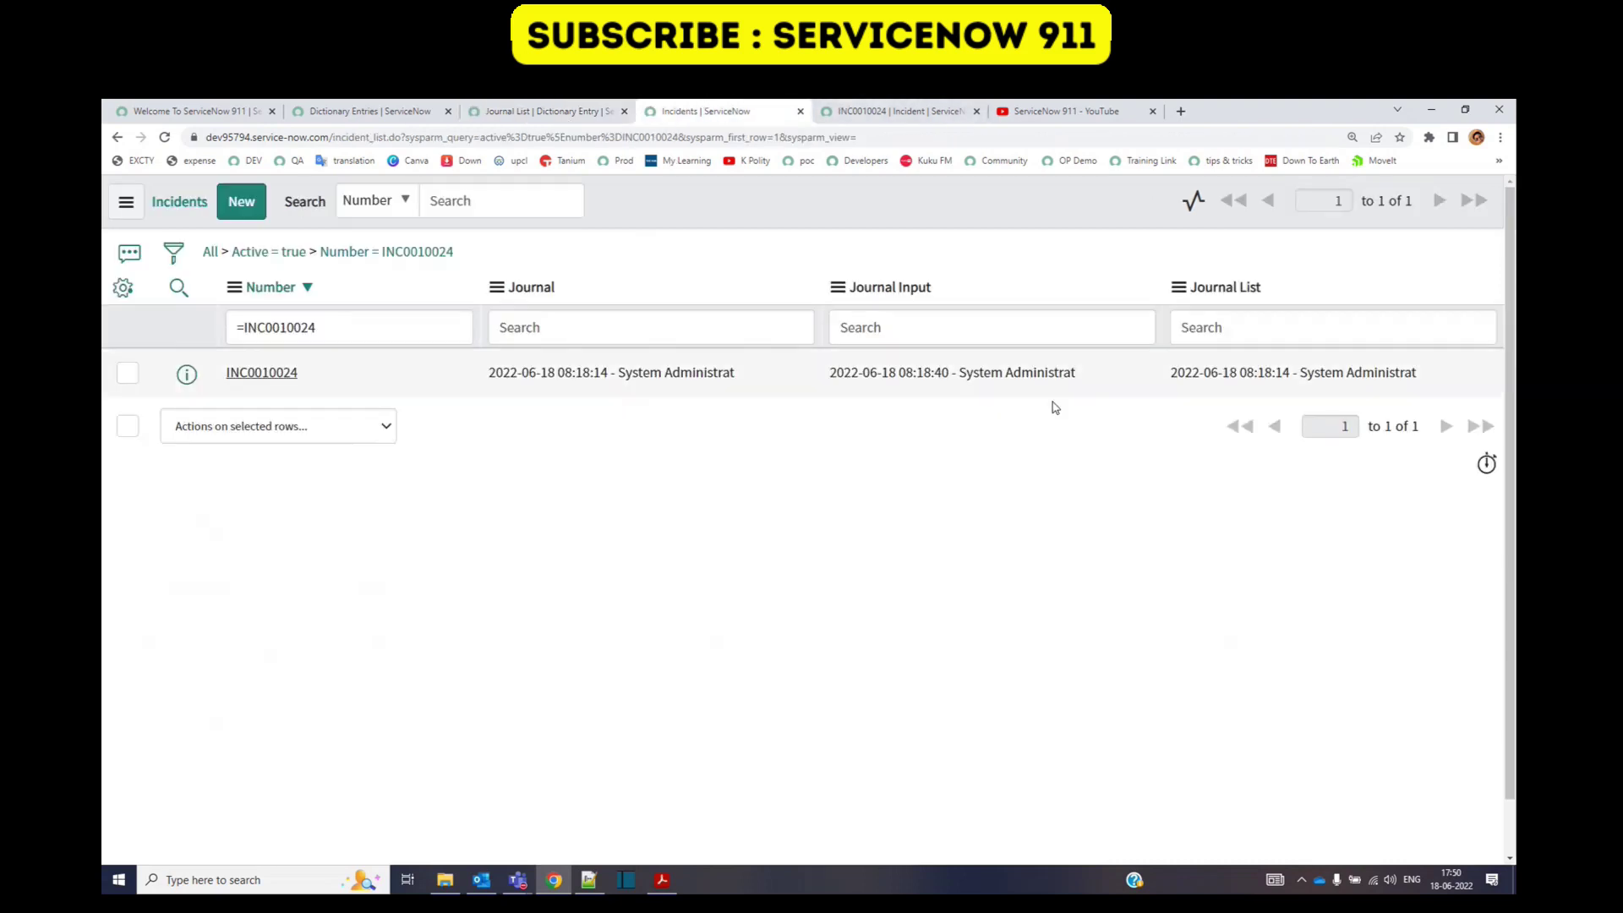
mouse_move(1373, 377)
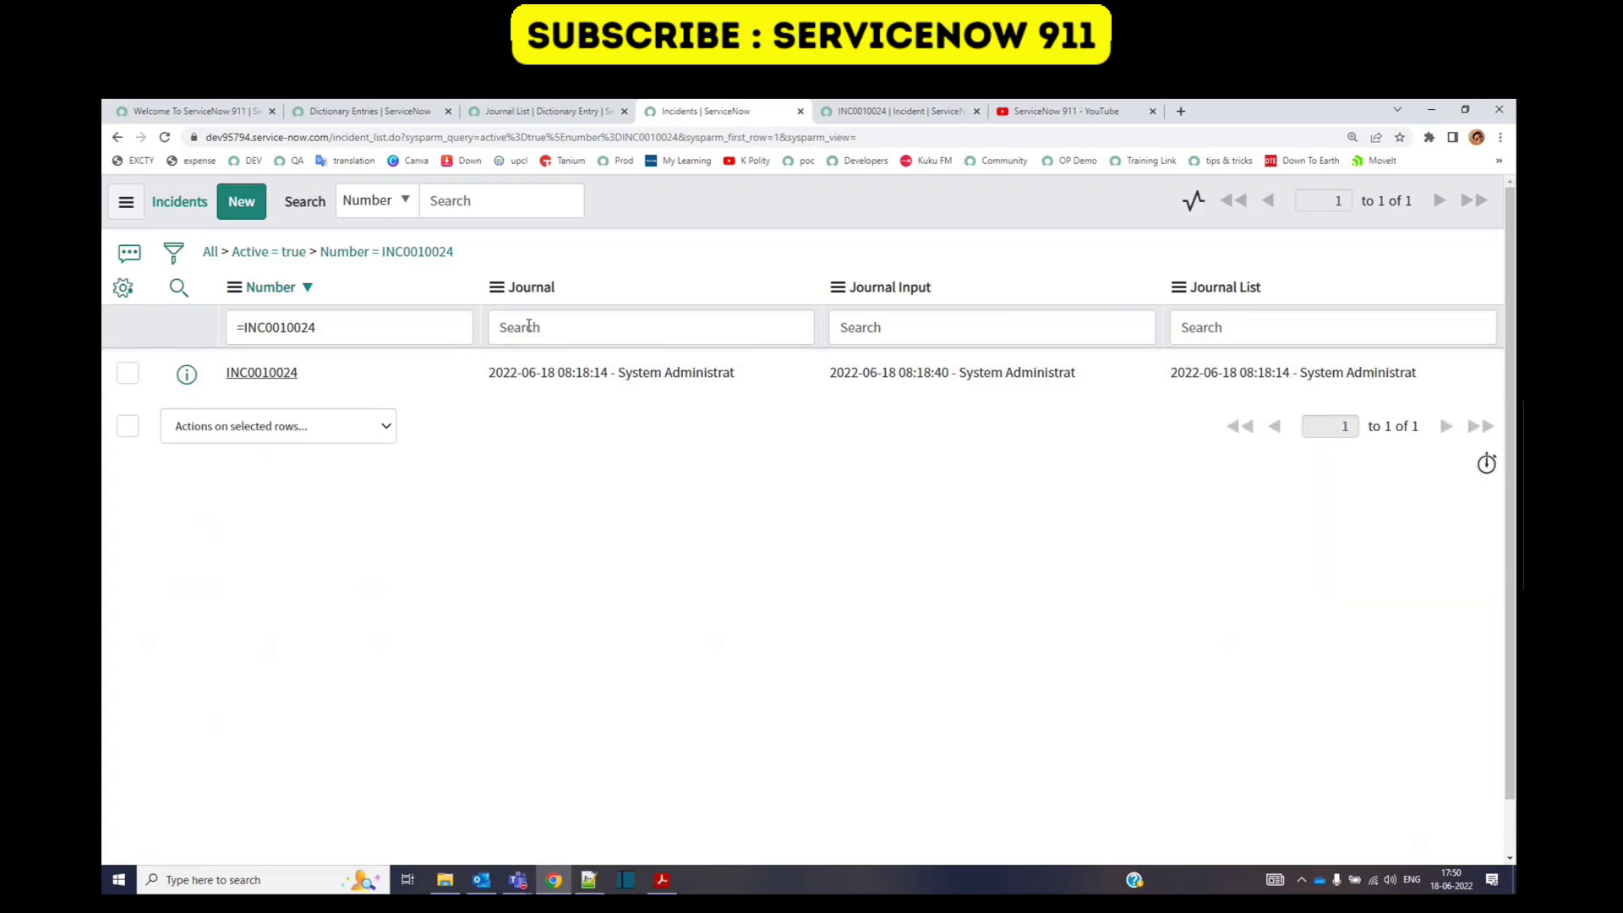
left_click(864, 103)
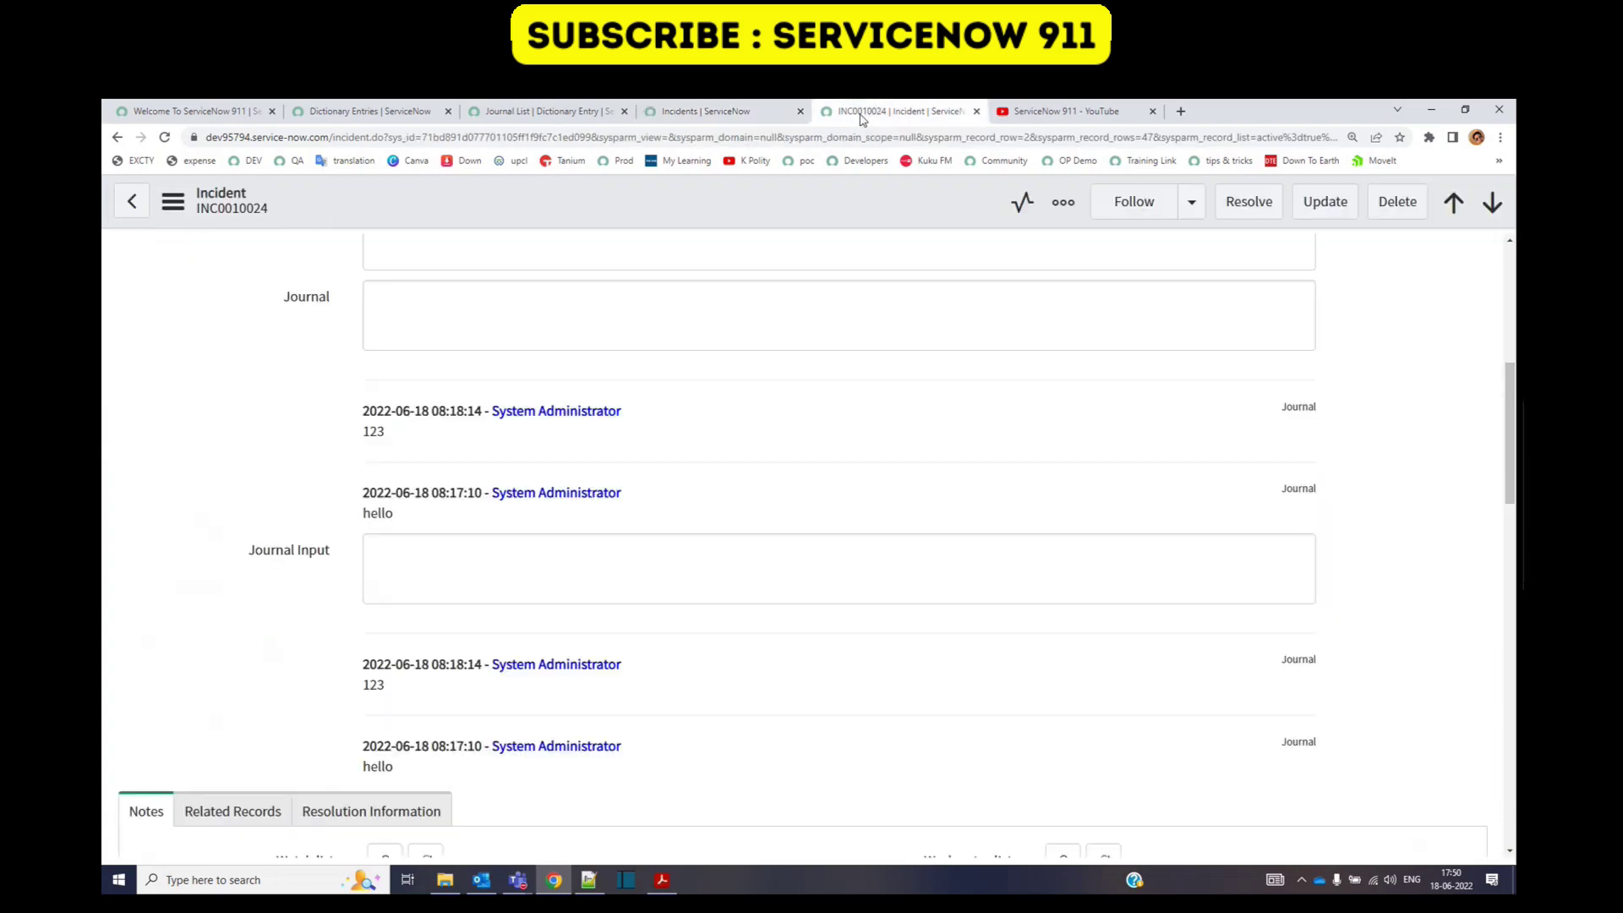
scroll(326, 562, "down", 2)
left_click_drag(352, 518, 445, 632)
left_click(422, 620)
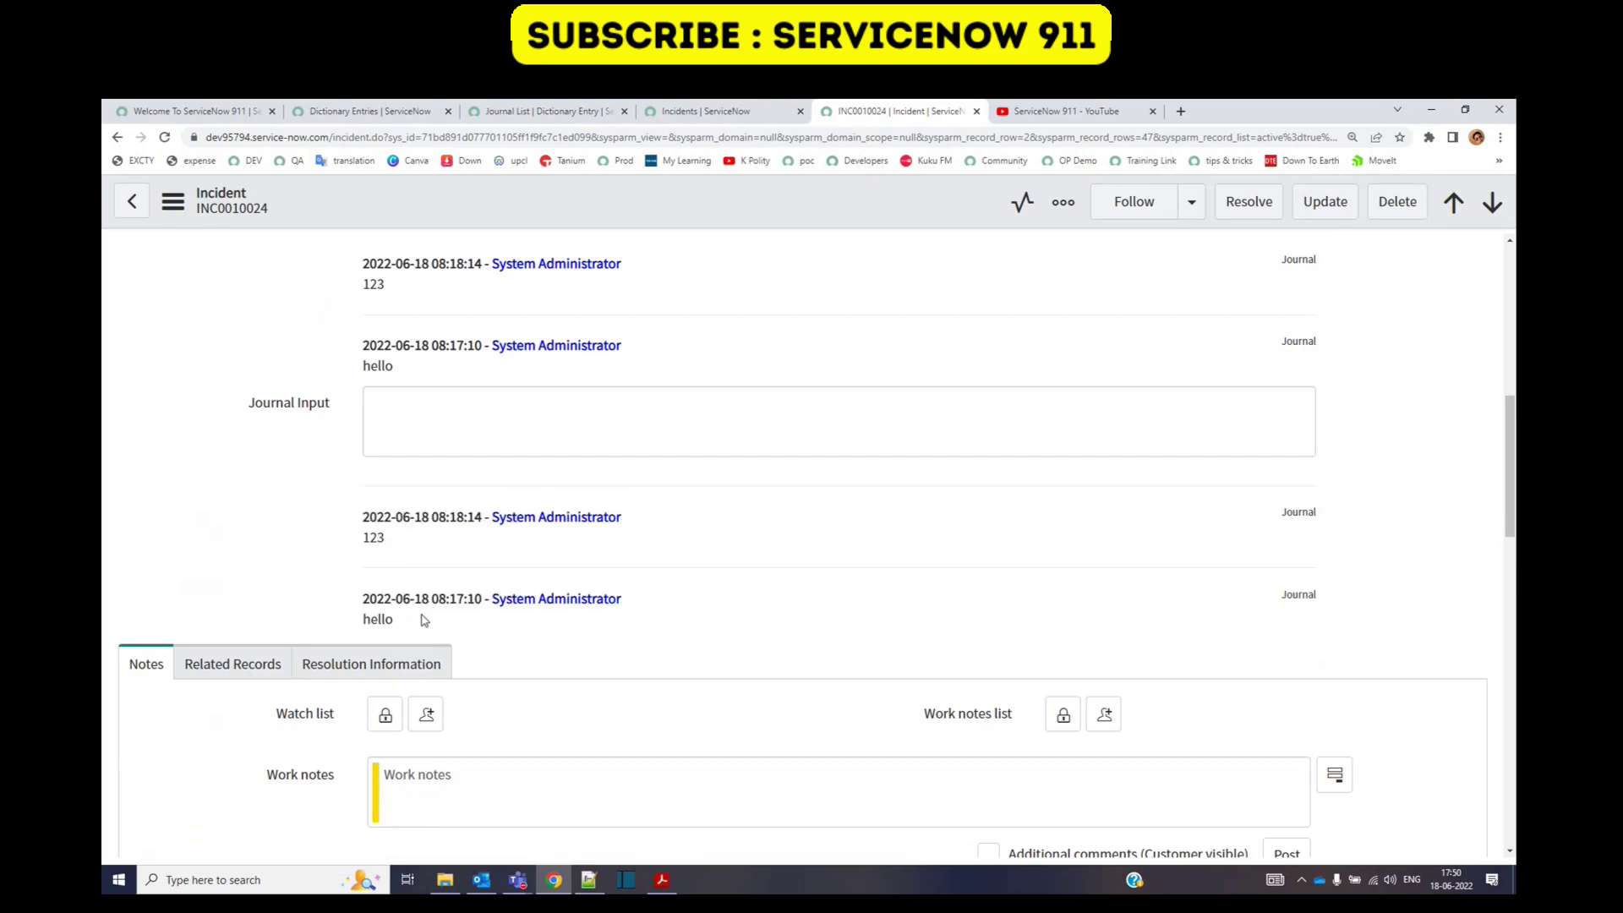
scroll(294, 565, "up", 4)
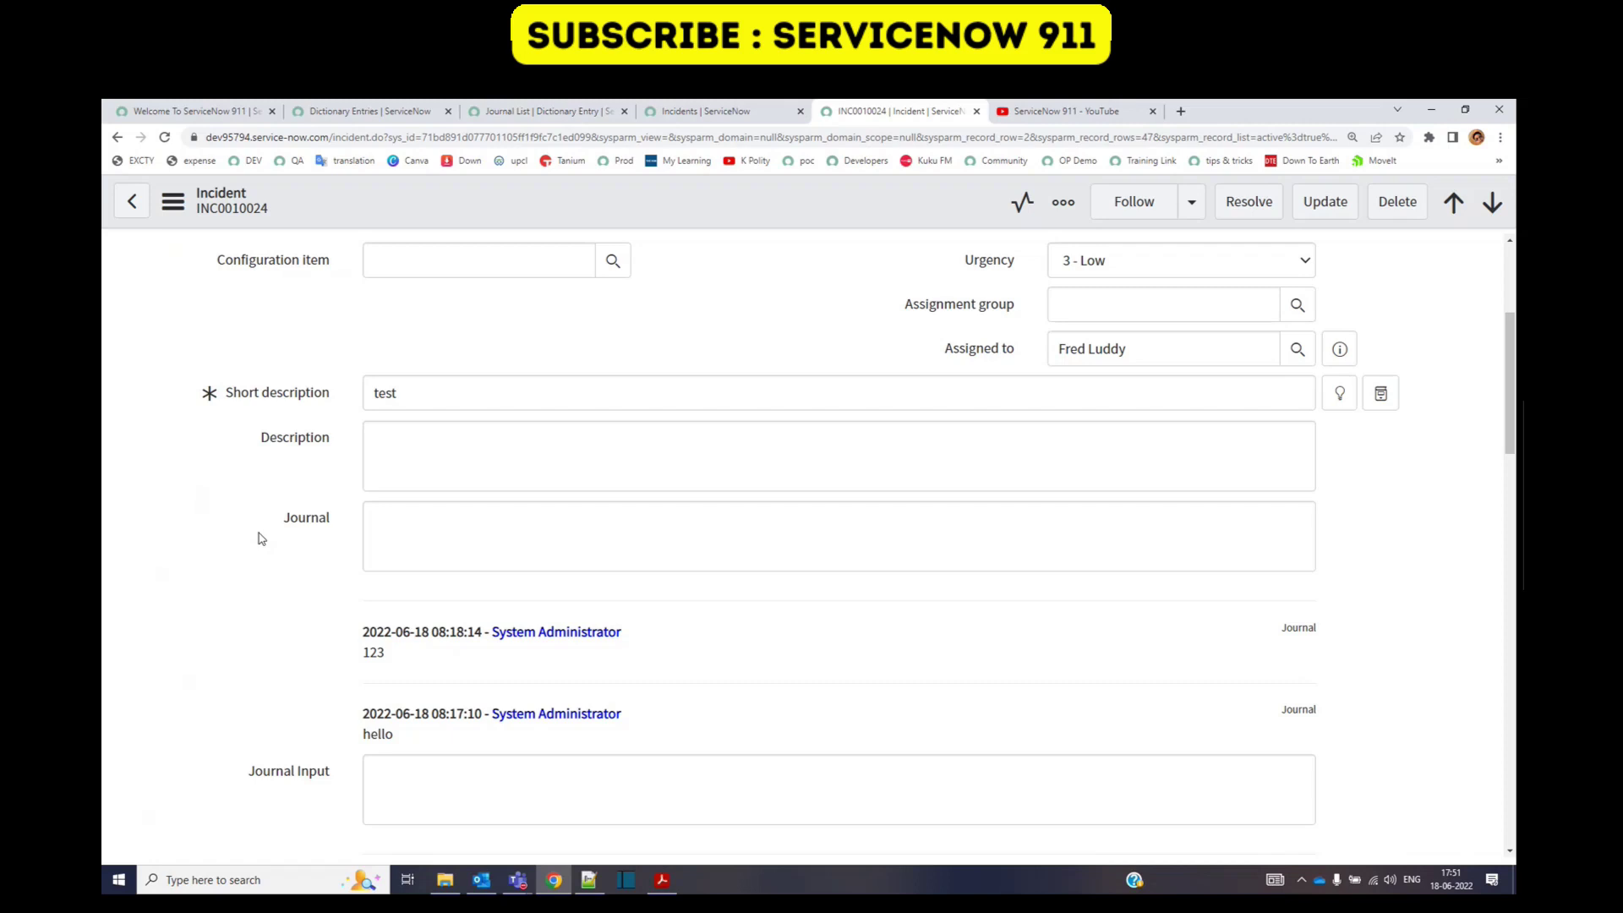
scroll(261, 541, "down", 4)
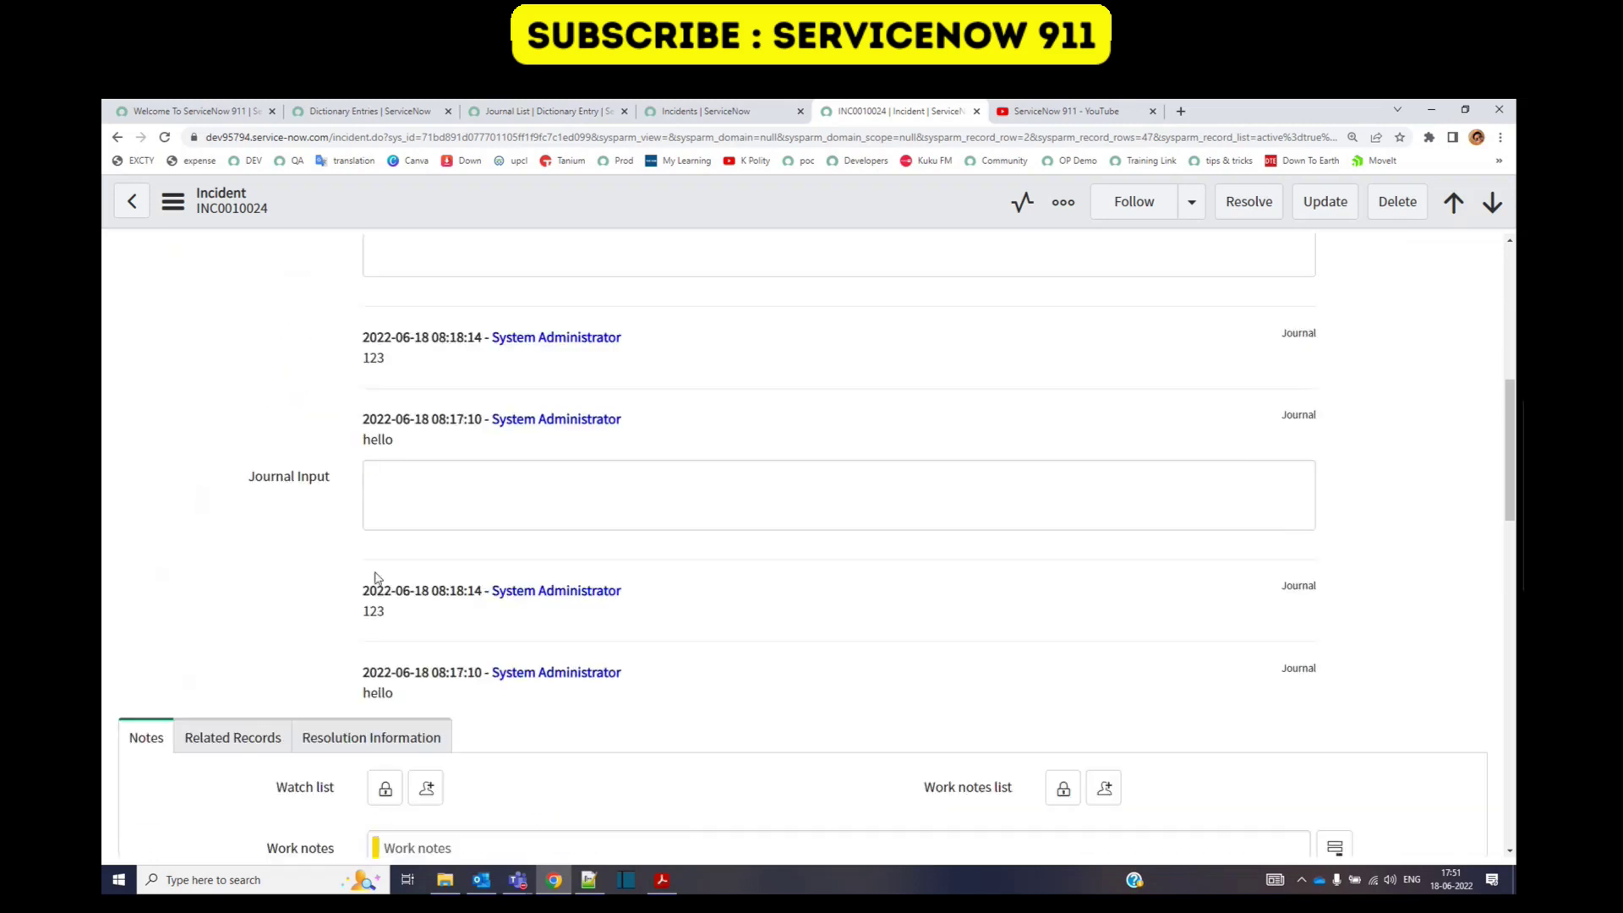
scroll(268, 507, "up", 3)
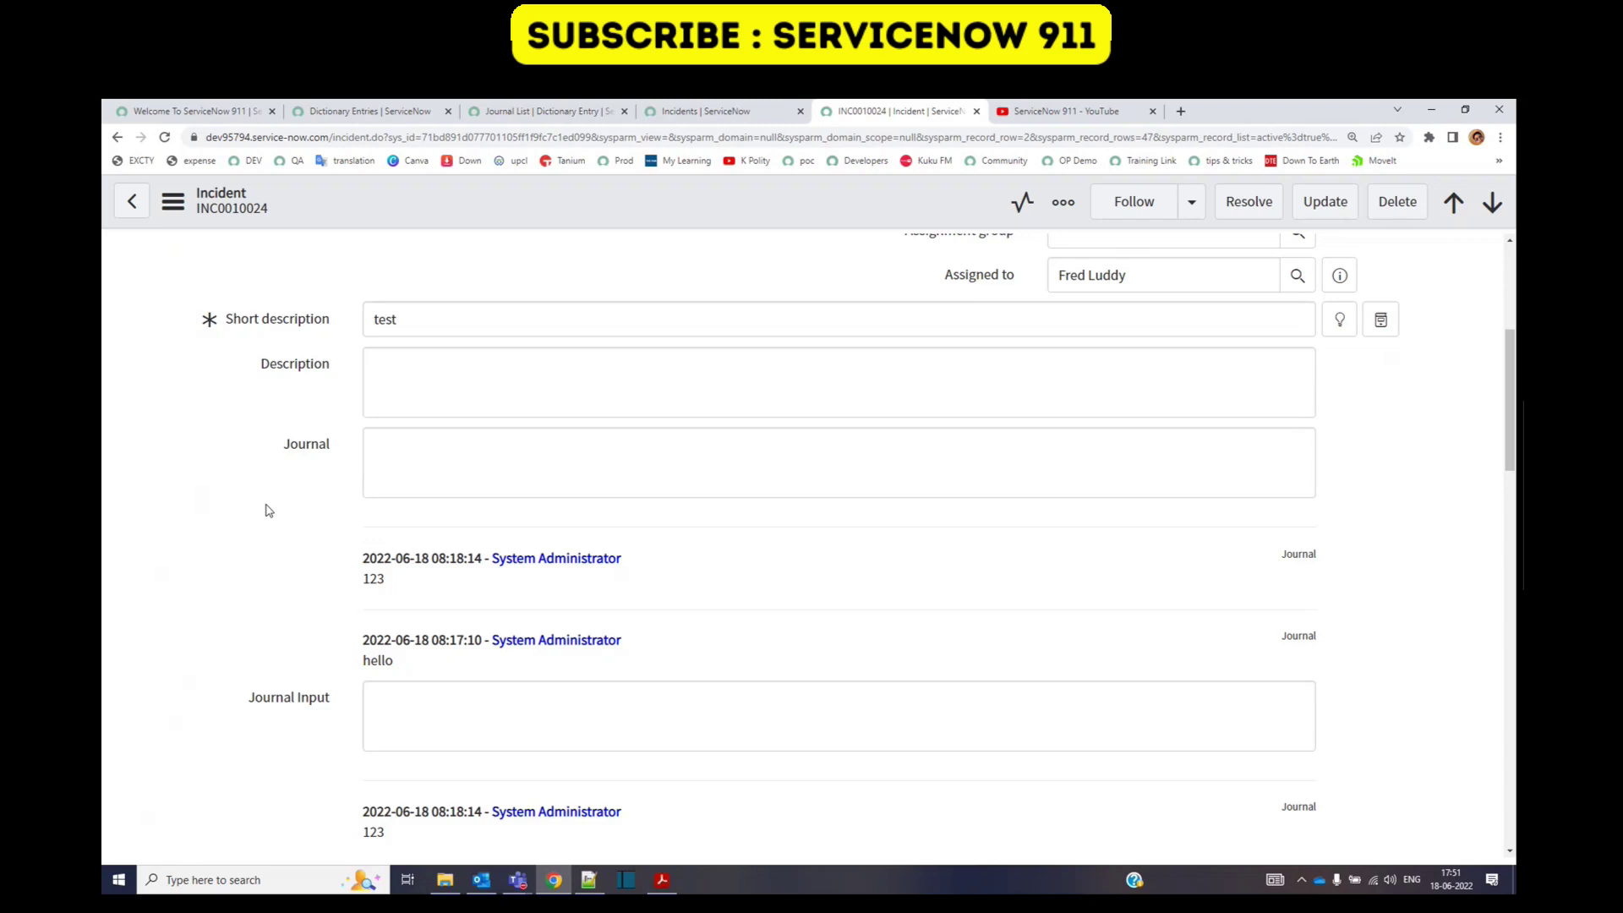